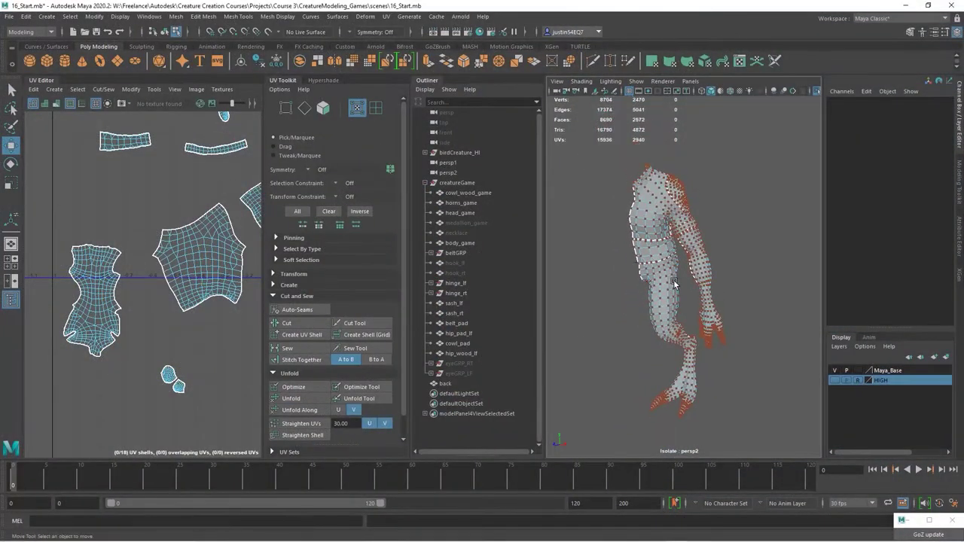
Step: Move the forearm and hand UV shells to the right of the other shells and scale them down to a similar size
{"action": "right_click_drag", "start_coordinate": [200, 302], "coordinate": [124, 270], "text": "alt"}
{"action": "middle_click_drag", "start_coordinate": [219, 272], "coordinate": [45, 257], "text": "alt"}
{"action": "right_click_drag", "start_coordinate": [131, 261], "coordinate": [183, 249], "text": "alt"}
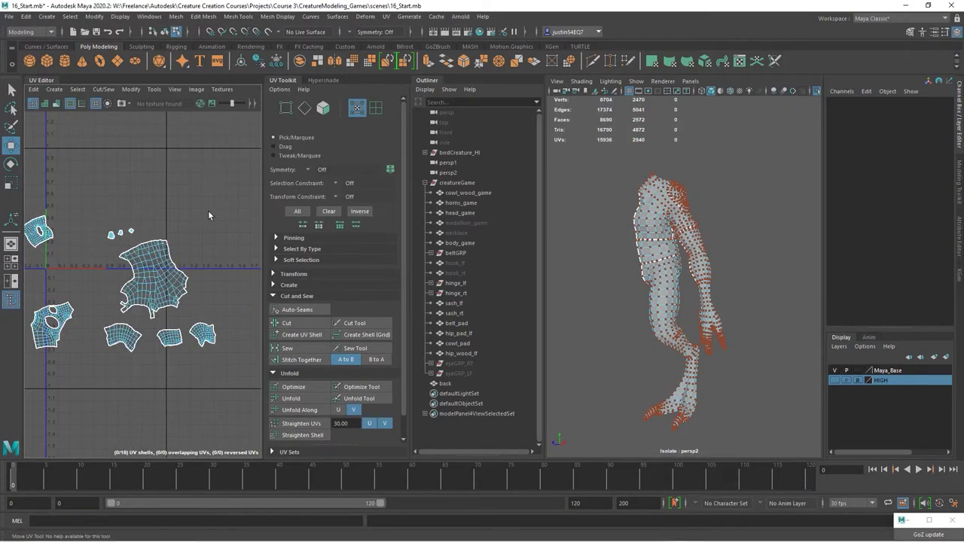
{"action": "left_click_drag", "start_coordinate": [99, 320], "coordinate": [99, 321]}
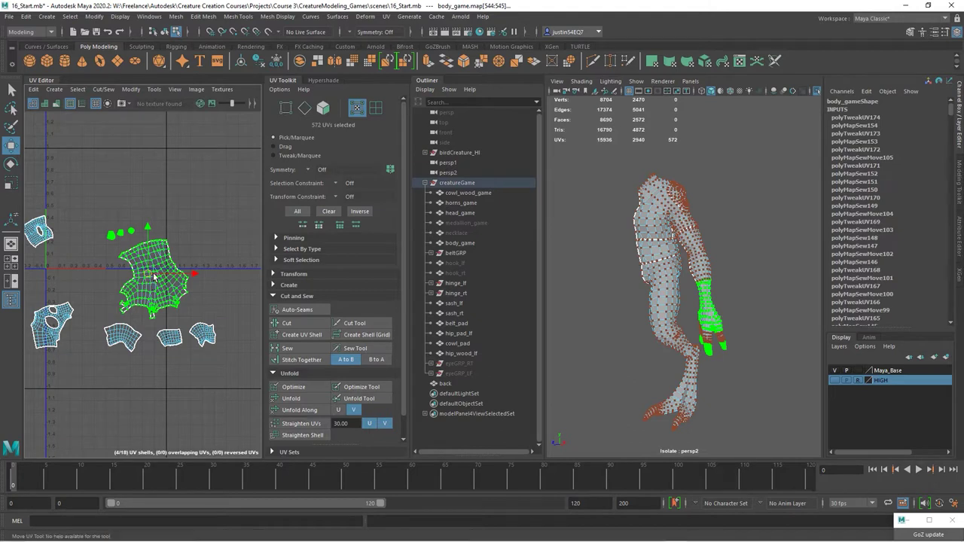
{"action": "left_click_drag", "start_coordinate": [149, 273], "coordinate": [234, 259]}
{"action": "middle_click_drag", "start_coordinate": [234, 258], "coordinate": [147, 299], "text": "alt"}
{"action": "key", "text": "r"}
{"action": "left_click_drag", "start_coordinate": [140, 303], "coordinate": [161, 326]}
{"action": "key", "text": "w"}
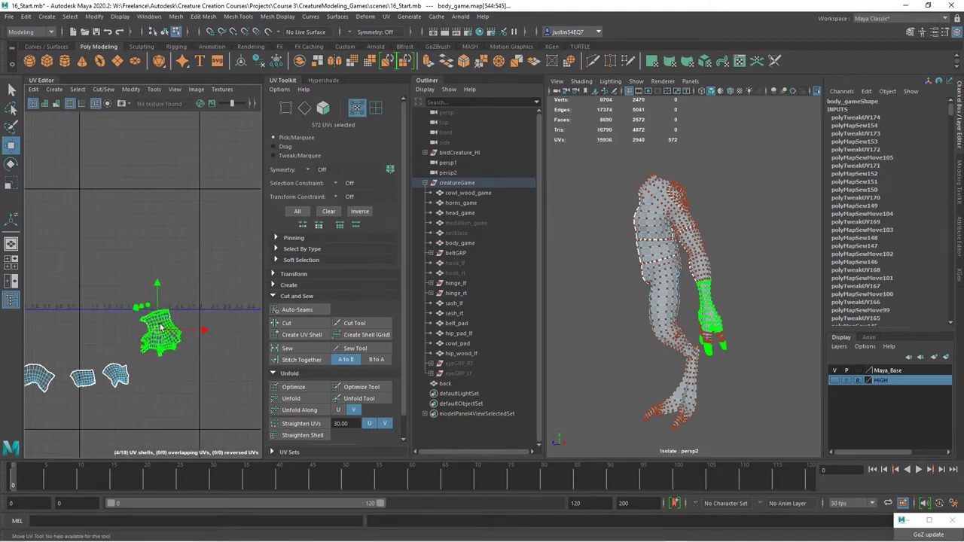
Step: Return the body mesh to object mode and delete its construction history
{"action": "key", "text": "F8"}
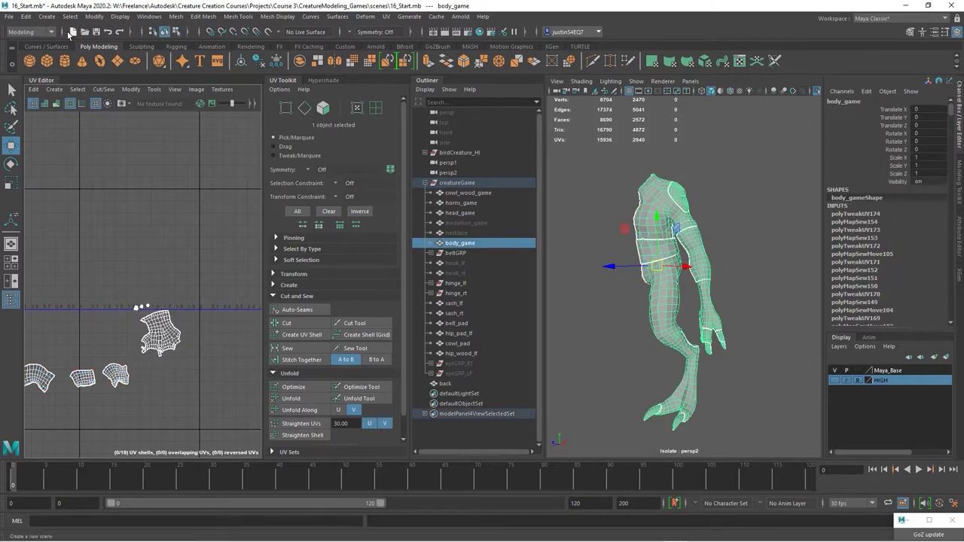
{"action": "left_click", "coordinate": [25, 15]}
{"action": "mouse_move", "coordinate": [97, 135]}
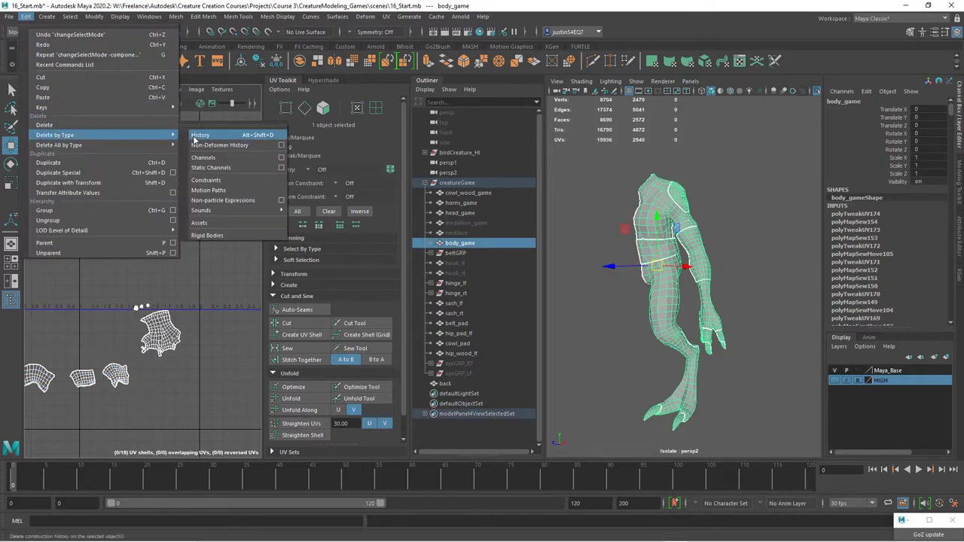
{"action": "left_click", "coordinate": [197, 136]}
Step: Enlarge the viewport area, isolate the body mesh in the front view, and display it in wireframe
{"action": "key", "text": "space"}
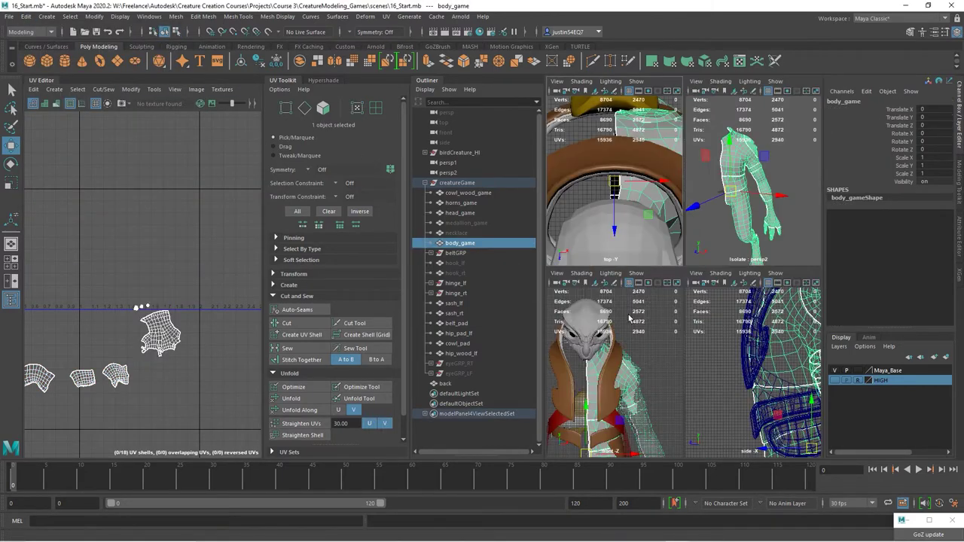
{"action": "left_click_drag", "start_coordinate": [283, 80], "coordinate": [232, 155]}
{"action": "left_click_drag", "start_coordinate": [163, 84], "coordinate": [164, 115]}
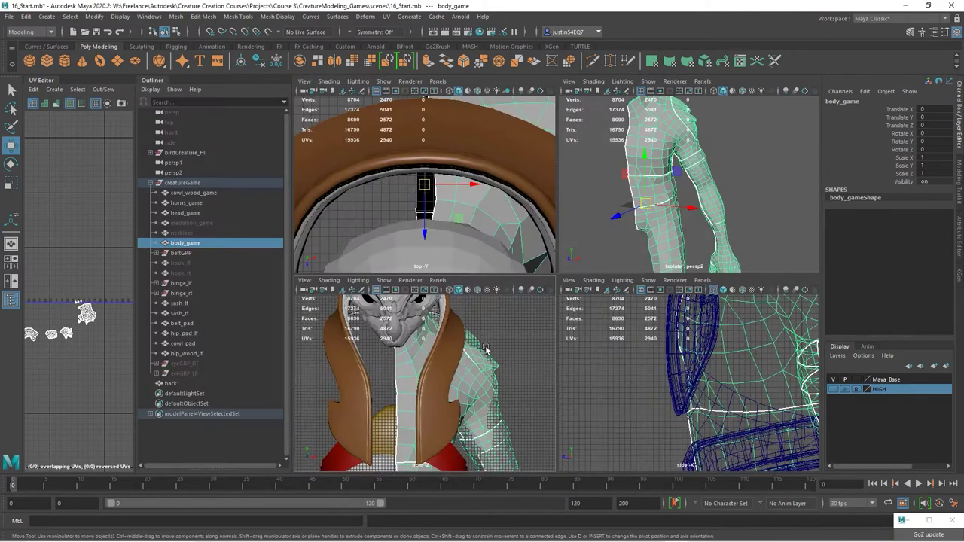
{"action": "key", "text": "space"}
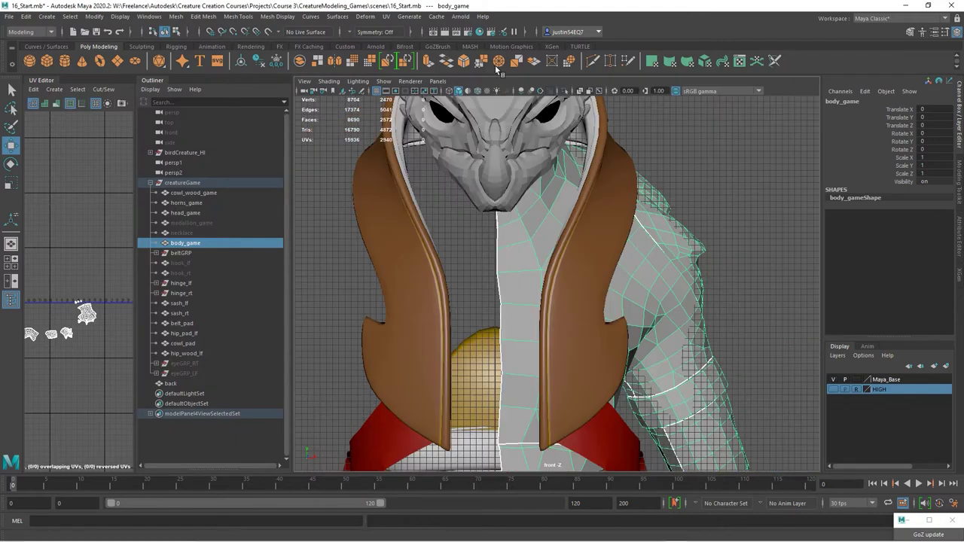
{"action": "left_click", "coordinate": [383, 80]}
{"action": "mouse_move", "coordinate": [430, 97]}
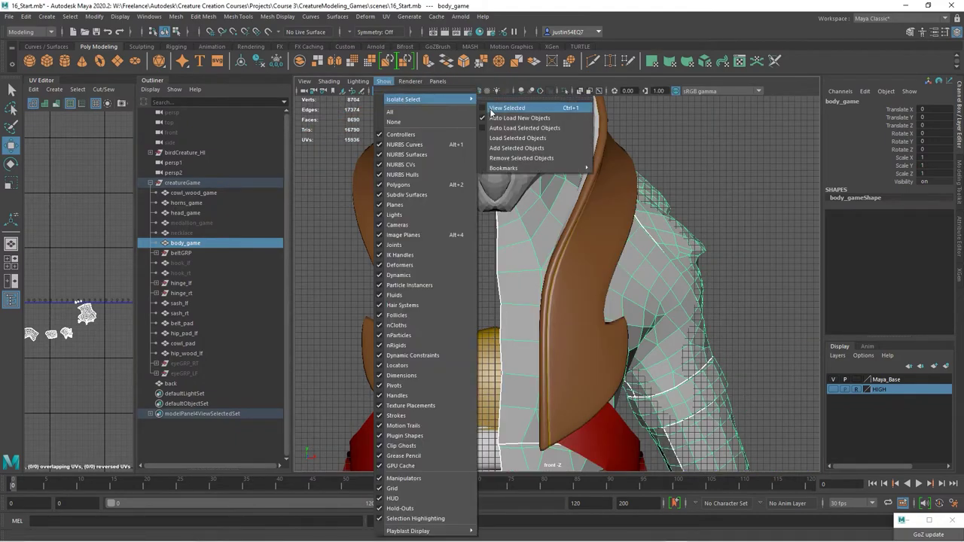
{"action": "left_click", "coordinate": [512, 103]}
{"action": "key", "text": "4"}
Step: Select the upper belly's vertices along the open centre edge of the body
{"action": "right_click_drag", "start_coordinate": [449, 216], "coordinate": [454, 202]}
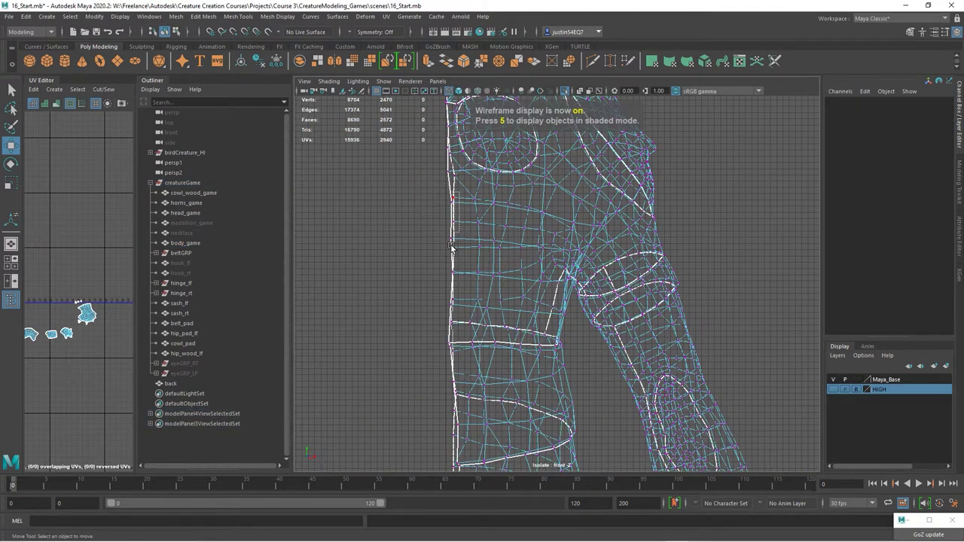
{"action": "left_click_drag", "start_coordinate": [433, 283], "coordinate": [433, 283]}
{"action": "scroll", "coordinate": [535, 276], "scroll_direction": "up", "scroll_amount": 2}
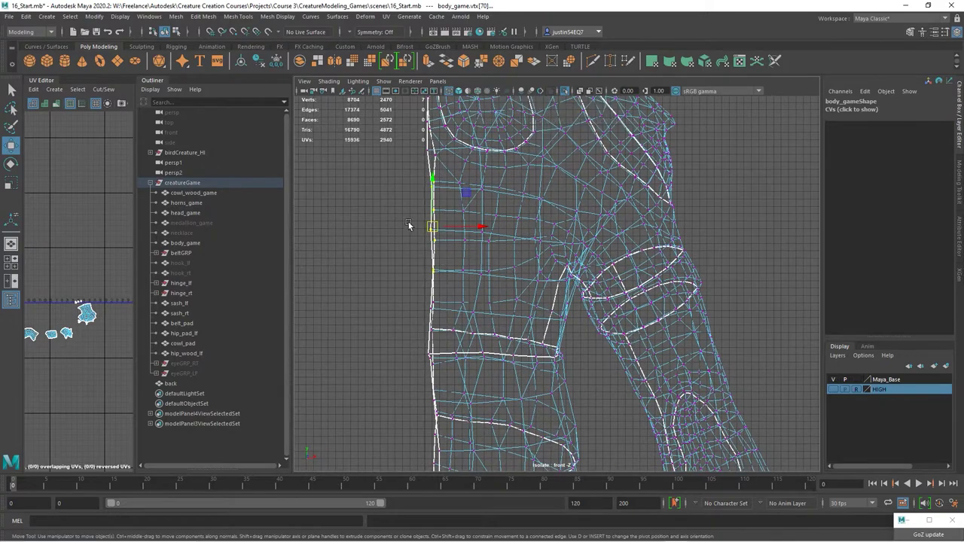
Step: Try snapping the selected vertices to the centre line in X, undo it, and check the Move tool's snap settings
{"action": "left_click_drag", "start_coordinate": [461, 232], "coordinate": [429, 237]}
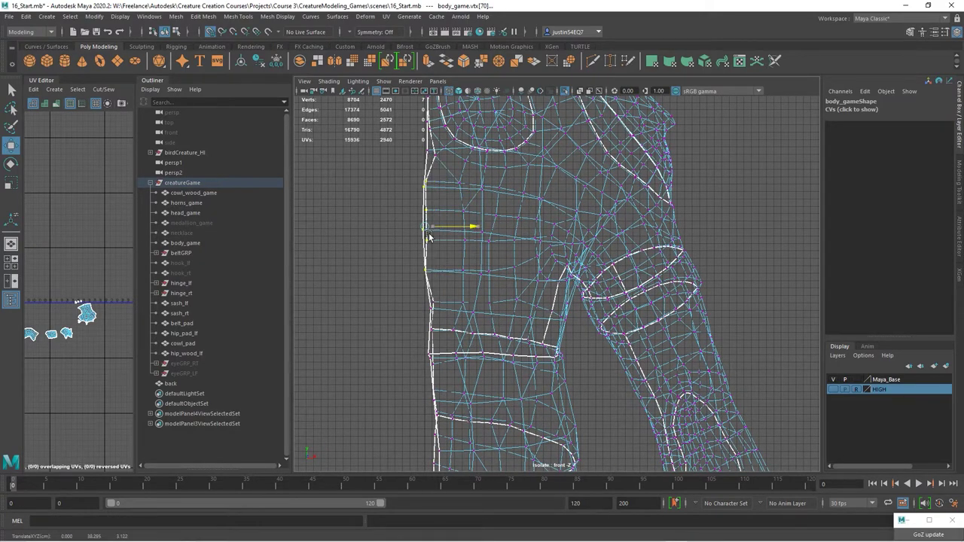
{"action": "key", "text": "ctrl+z"}
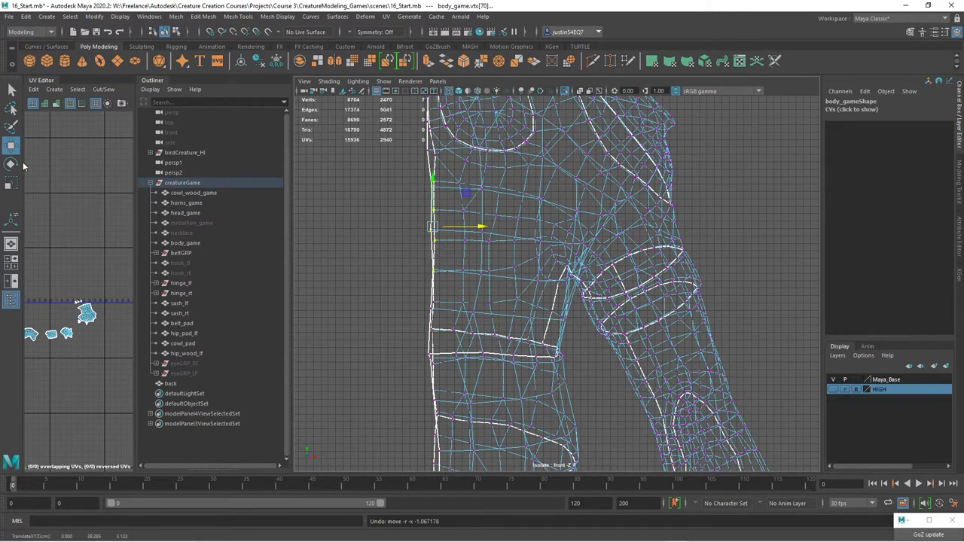
{"action": "double_click", "coordinate": [11, 145]}
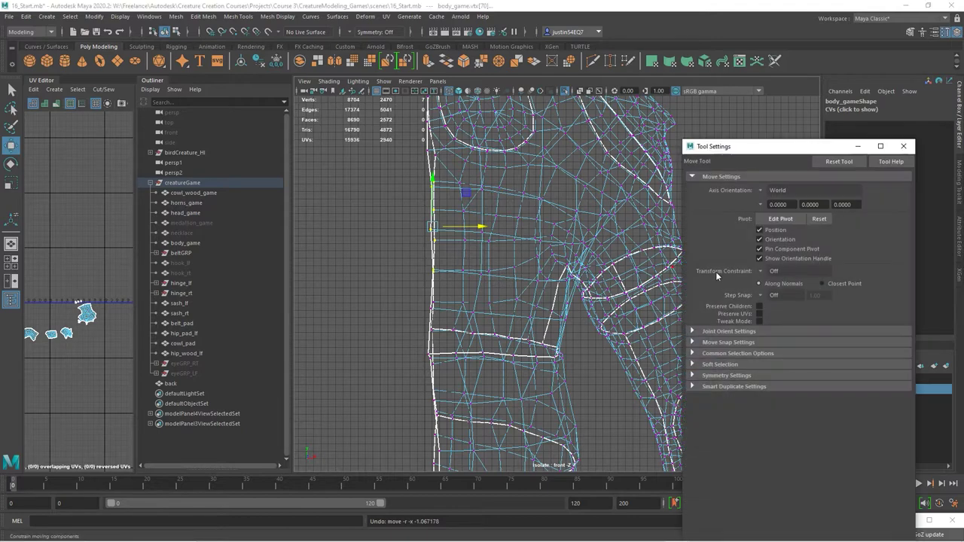
{"action": "left_click", "coordinate": [693, 342]}
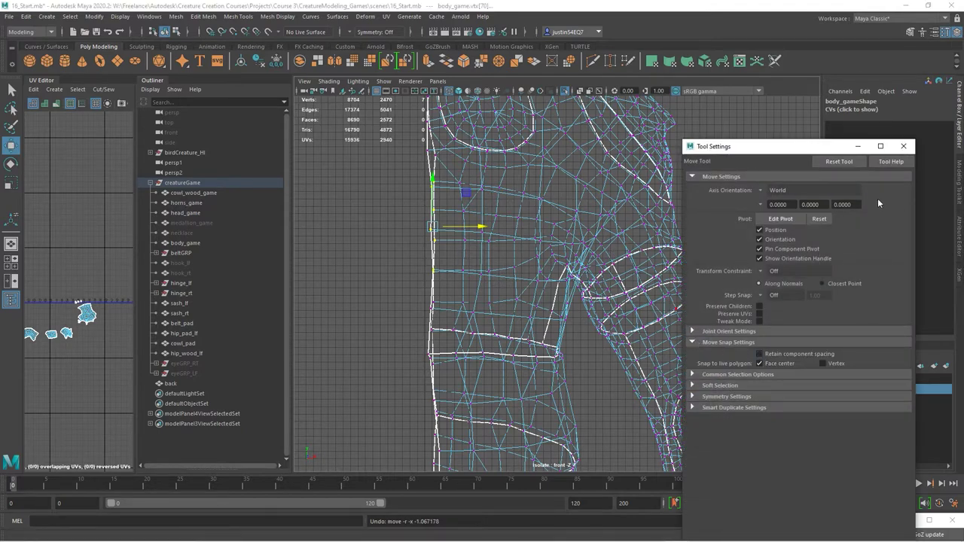
{"action": "left_click", "coordinate": [904, 147]}
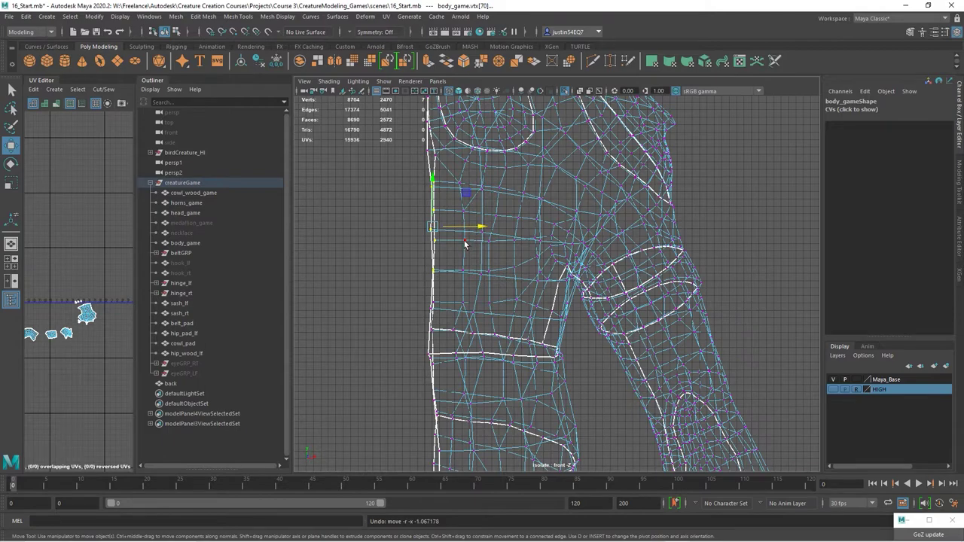
Step: Snap the centre-edge vertices of the belly, waist and hips onto the grid's centre line along X
{"action": "middle_click_drag", "start_coordinate": [465, 243], "coordinate": [428, 240]}
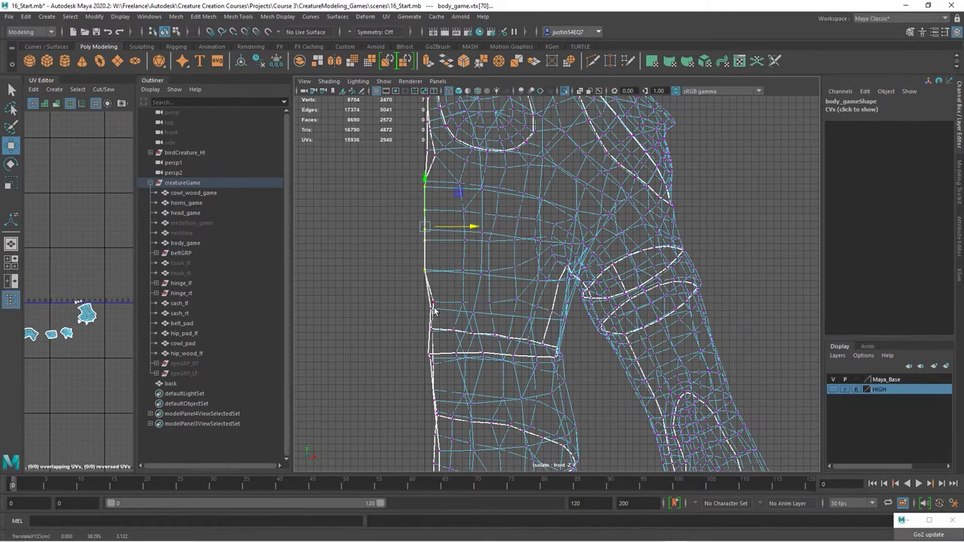
{"action": "middle_click_drag", "start_coordinate": [417, 297], "coordinate": [393, 205], "text": "alt"}
{"action": "scroll", "coordinate": [384, 193], "scroll_direction": "up", "scroll_amount": 2}
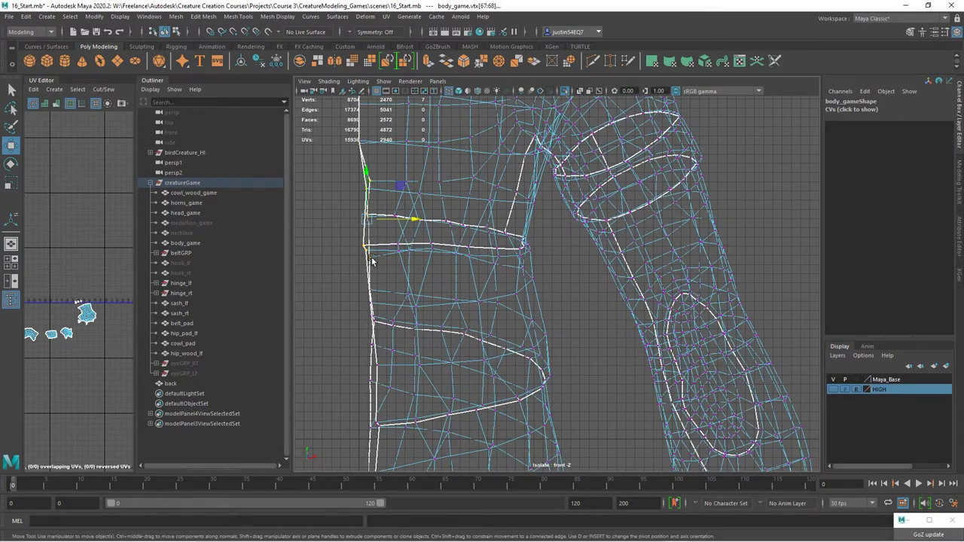
{"action": "left_click_drag", "start_coordinate": [401, 221], "coordinate": [363, 228]}
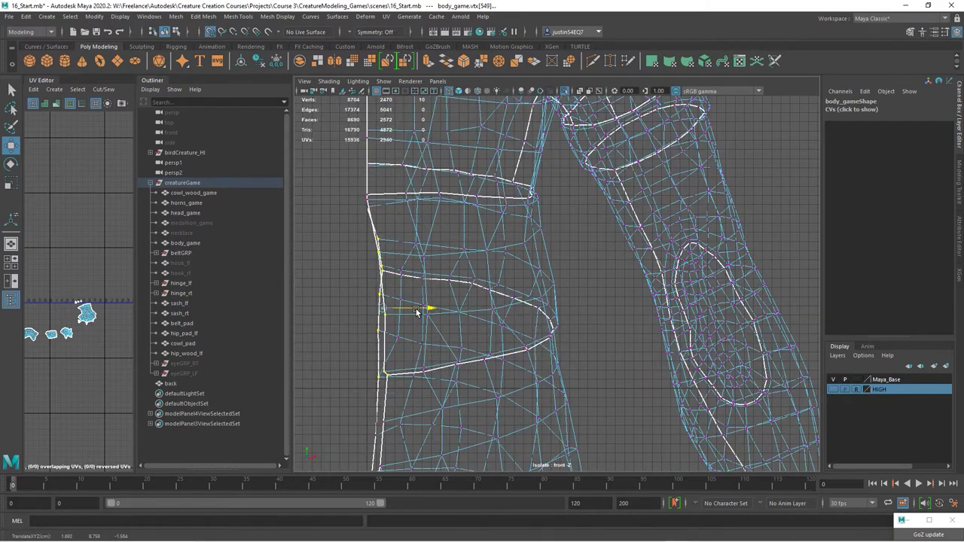
{"action": "left_click_drag", "start_coordinate": [418, 313], "coordinate": [379, 315]}
{"action": "middle_click_drag", "start_coordinate": [378, 316], "coordinate": [367, 320]}
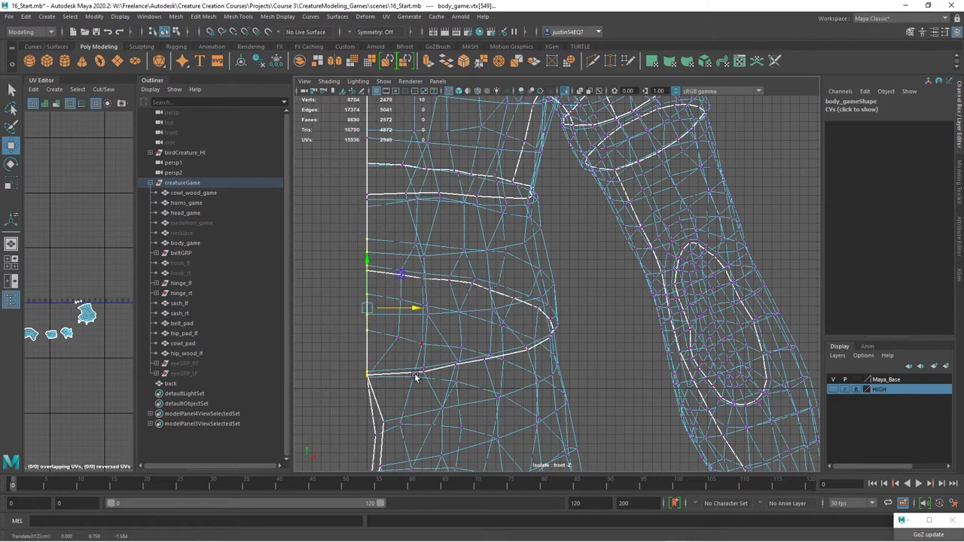
Step: Snap the remaining centre-edge vertices of the lower pelvis and crotch onto the centre line along X
{"action": "middle_click_drag", "start_coordinate": [416, 378], "coordinate": [435, 154], "text": "alt"}
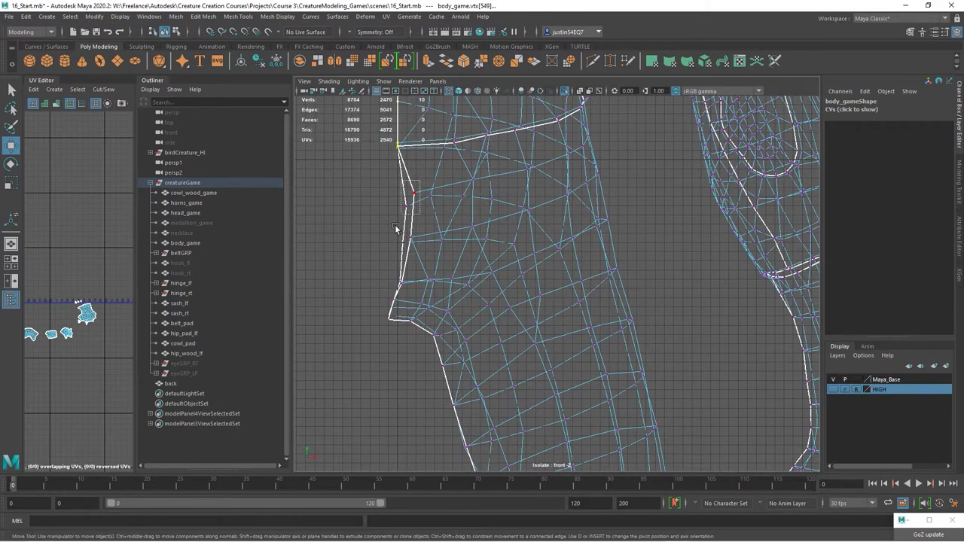
{"action": "left_click_drag", "start_coordinate": [395, 225], "coordinate": [383, 253]}
{"action": "key", "text": "x"}
{"action": "left_click_drag", "start_coordinate": [436, 219], "coordinate": [400, 229]}
{"action": "middle_click_drag", "start_coordinate": [400, 229], "coordinate": [399, 230]}
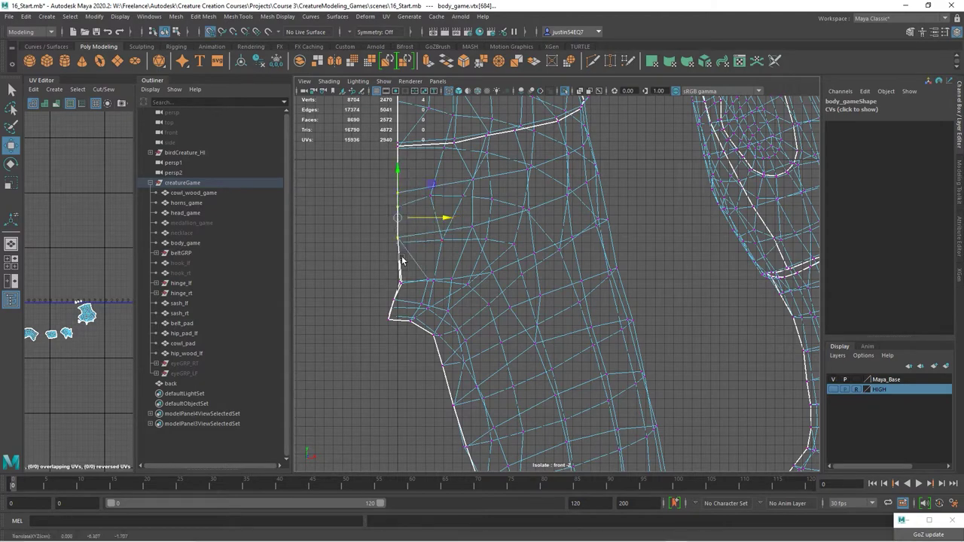
{"action": "left_click_drag", "start_coordinate": [405, 267], "coordinate": [383, 327]}
{"action": "middle_click_drag", "start_coordinate": [405, 310], "coordinate": [400, 313]}
Step: Snap the centre-edge vertices of the neck and chest onto the centre line along X
{"action": "middle_click_drag", "start_coordinate": [464, 204], "coordinate": [502, 396], "text": "alt"}
{"action": "middle_click_drag", "start_coordinate": [477, 161], "coordinate": [453, 471], "text": "alt"}
{"action": "left_click_drag", "start_coordinate": [422, 187], "coordinate": [381, 311]}
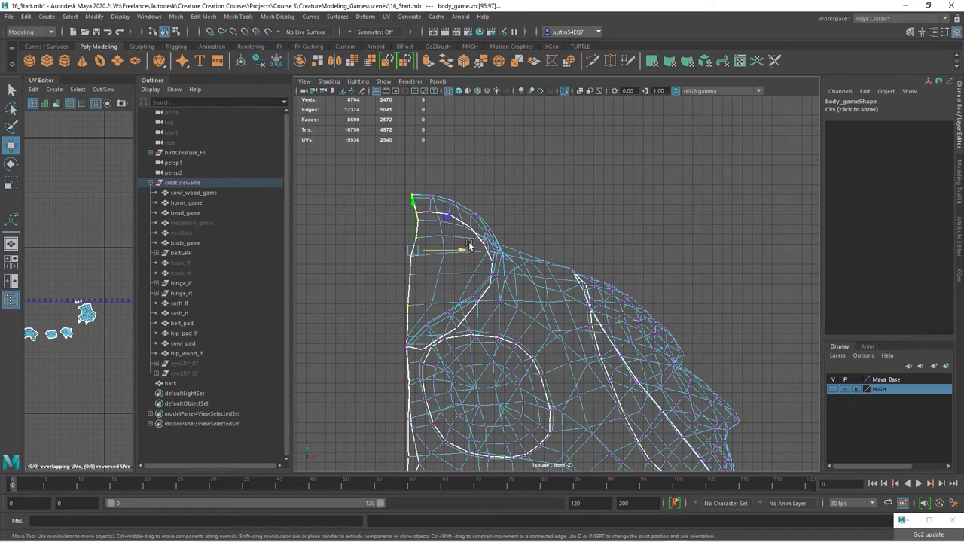
{"action": "left_click_drag", "start_coordinate": [448, 253], "coordinate": [412, 257]}
{"action": "middle_click_drag", "start_coordinate": [407, 258], "coordinate": [427, 149], "text": "alt"}
{"action": "right_click_drag", "start_coordinate": [426, 149], "coordinate": [398, 206], "text": "alt"}
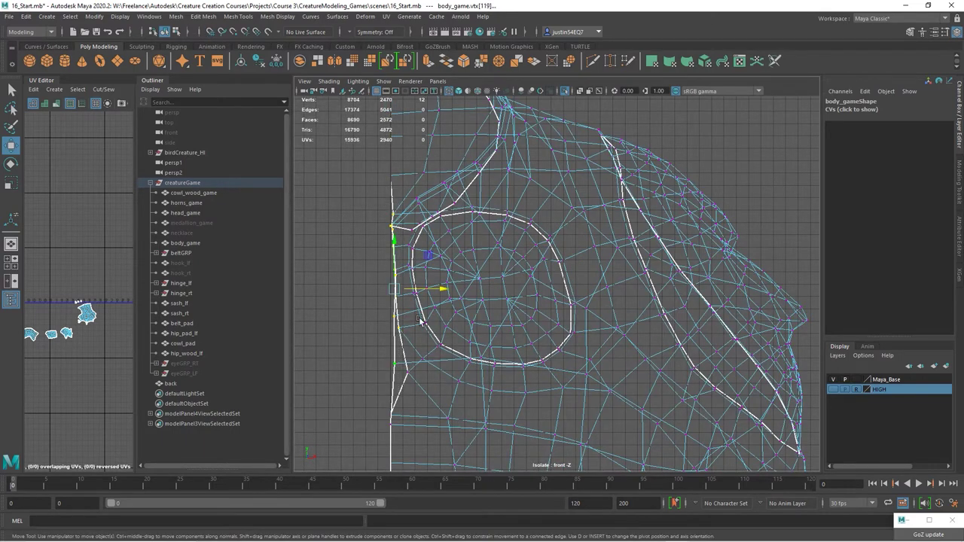
{"action": "left_click_drag", "start_coordinate": [440, 292], "coordinate": [387, 294]}
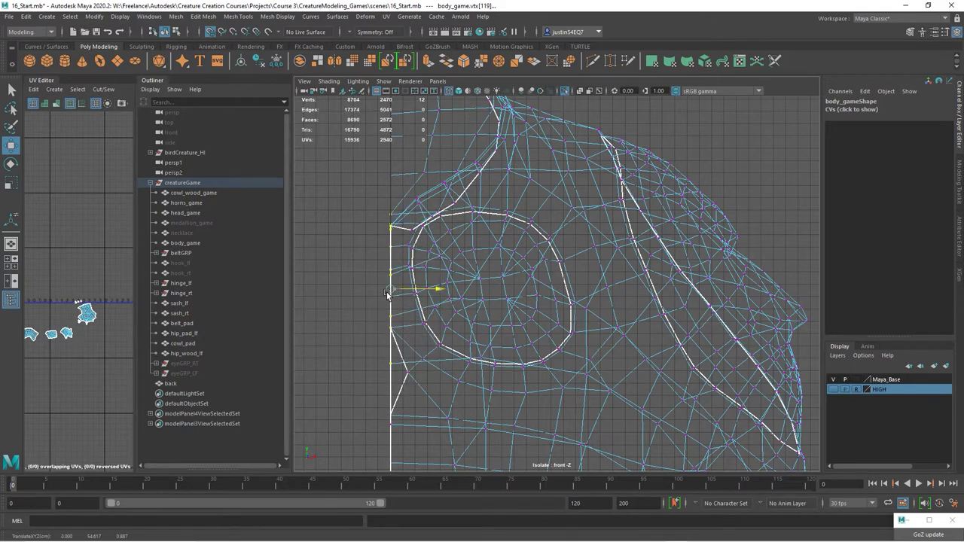
Step: Return to the perspective view and examine the body's straightened centre edge from the front and back
{"action": "key", "text": "space"}
{"action": "key", "text": "space"}
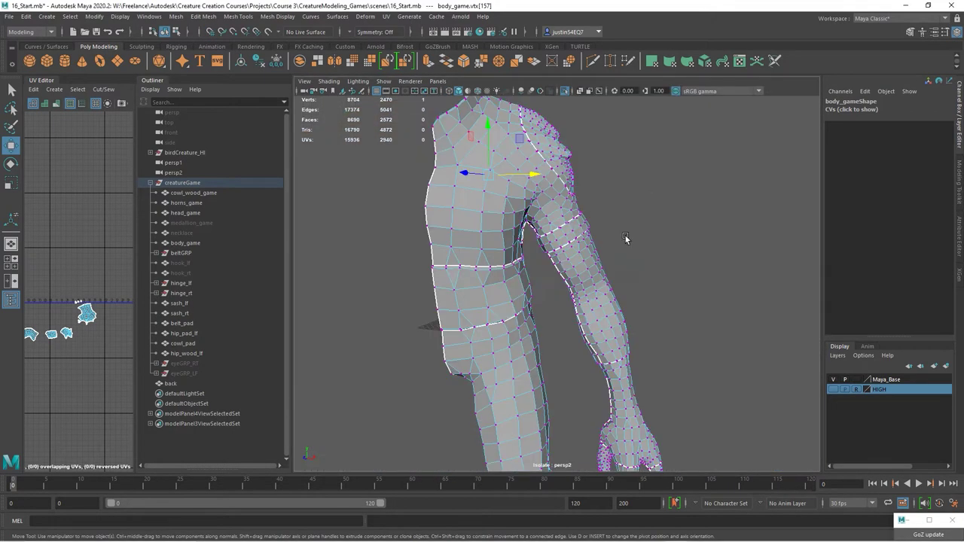
{"action": "mouse_move", "coordinate": [624, 234]}
{"action": "left_mouse_down", "text": "alt"}
{"action": "mouse_move", "coordinate": [467, 265]}
{"action": "mouse_move", "coordinate": [565, 256]}
{"action": "left_mouse_up", "text": "alt"}
{"action": "middle_click_drag", "start_coordinate": [565, 255], "coordinate": [527, 324], "text": "alt"}
{"action": "left_click_drag", "start_coordinate": [527, 324], "coordinate": [607, 340], "text": "alt"}
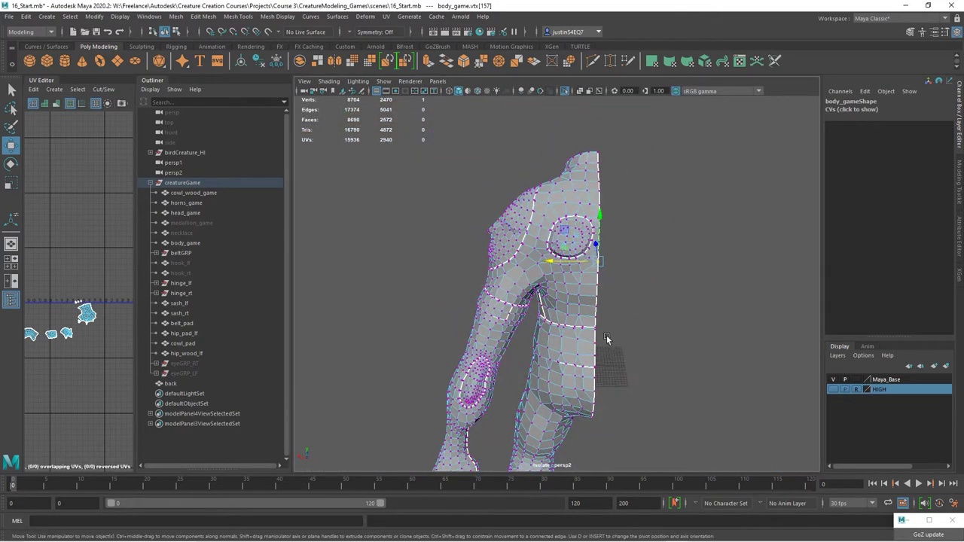
{"action": "middle_click_drag", "start_coordinate": [607, 340], "coordinate": [612, 260], "text": "alt"}
{"action": "right_click_drag", "start_coordinate": [588, 271], "coordinate": [602, 275], "text": "alt"}
{"action": "middle_click_drag", "start_coordinate": [602, 275], "coordinate": [612, 209], "text": "alt"}
{"action": "left_click_drag", "start_coordinate": [611, 207], "coordinate": [600, 265], "text": "alt"}
{"action": "right_click_drag", "start_coordinate": [601, 265], "coordinate": [527, 252], "text": "alt"}
Step: Switch the body to object mode, widen the UV Editor, and mirror the mesh across the world X axis with merged borders
{"action": "right_click_drag", "start_coordinate": [388, 192], "coordinate": [409, 169]}
{"action": "left_click_drag", "start_coordinate": [553, 258], "coordinate": [523, 246], "text": "alt"}
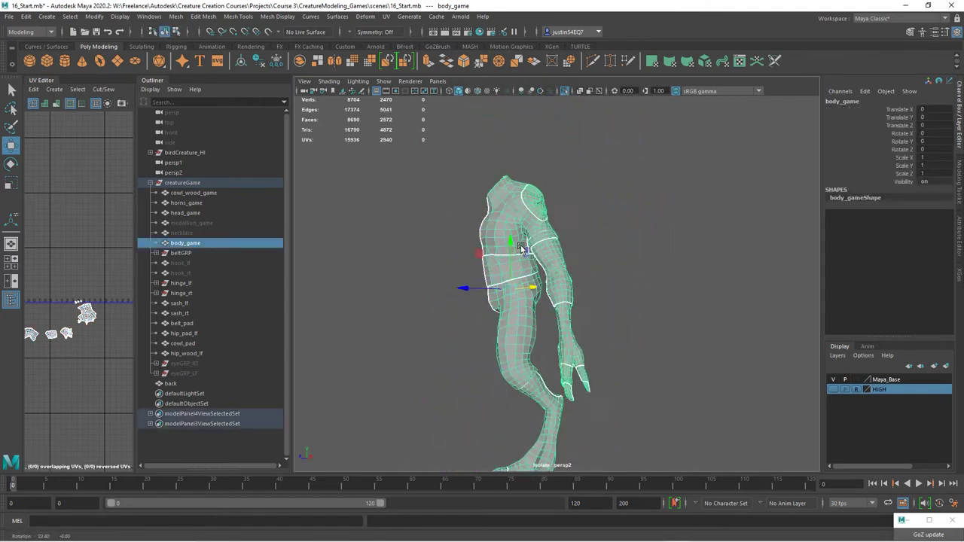
{"action": "right_click_drag", "start_coordinate": [523, 246], "coordinate": [632, 277], "text": "alt"}
{"action": "left_click_drag", "start_coordinate": [633, 277], "coordinate": [553, 249], "text": "alt"}
{"action": "left_click_drag", "start_coordinate": [554, 178], "coordinate": [437, 256], "text": "alt"}
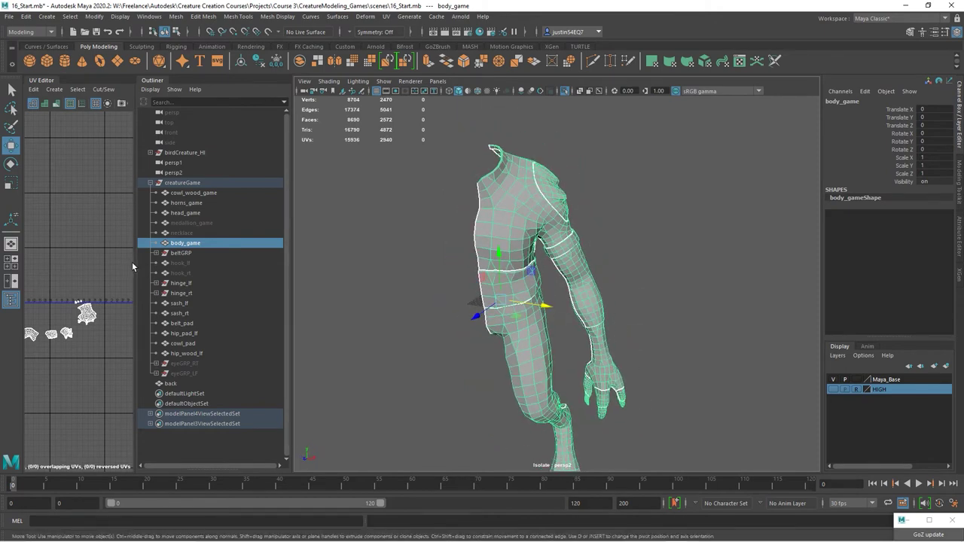
{"action": "left_click_drag", "start_coordinate": [134, 265], "coordinate": [258, 280]}
{"action": "right_click_drag", "start_coordinate": [194, 300], "coordinate": [142, 303], "text": "alt"}
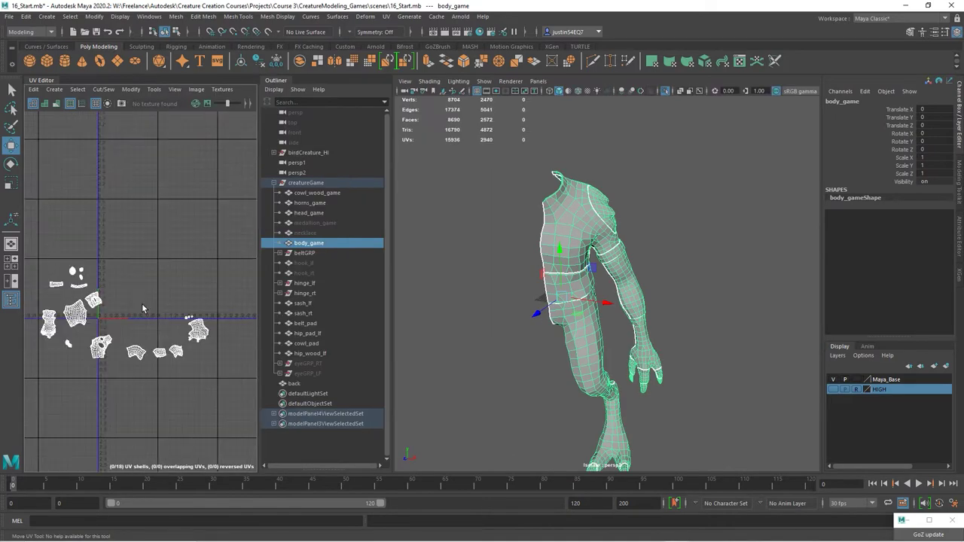
{"action": "left_click", "coordinate": [175, 17]}
{"action": "left_click", "coordinate": [249, 170]}
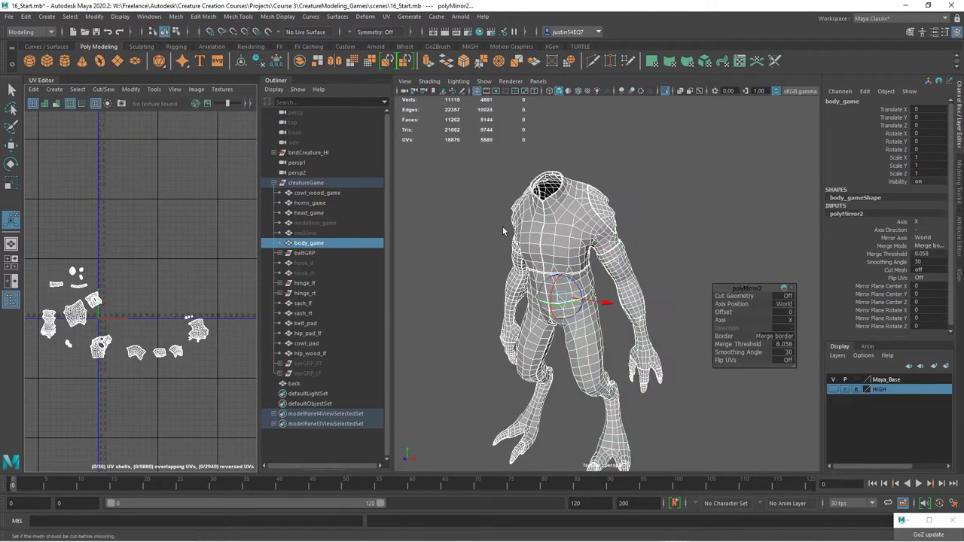
Step: Set the mirror's merge threshold to 0.5
{"action": "right_click_drag", "start_coordinate": [584, 298], "coordinate": [654, 317], "text": "alt"}
{"action": "middle_click_drag", "start_coordinate": [654, 317], "coordinate": [654, 276], "text": "alt"}
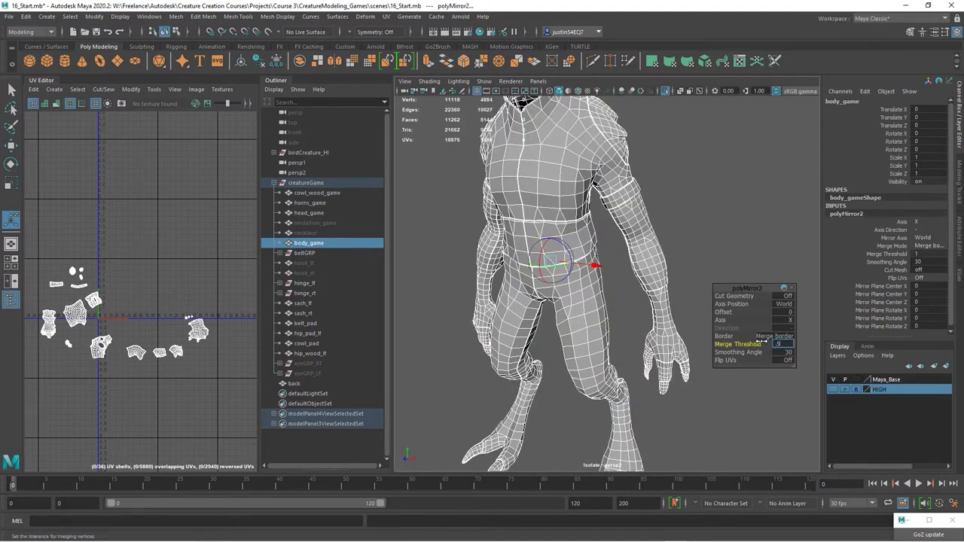
{"action": "left_click_drag", "start_coordinate": [561, 308], "coordinate": [567, 288], "text": "alt"}
{"action": "middle_click_drag", "start_coordinate": [567, 287], "coordinate": [570, 321], "text": "alt"}
{"action": "right_click_drag", "start_coordinate": [580, 319], "coordinate": [619, 317], "text": "alt"}
{"action": "scroll", "coordinate": [618, 317], "scroll_direction": "up", "scroll_amount": 2}
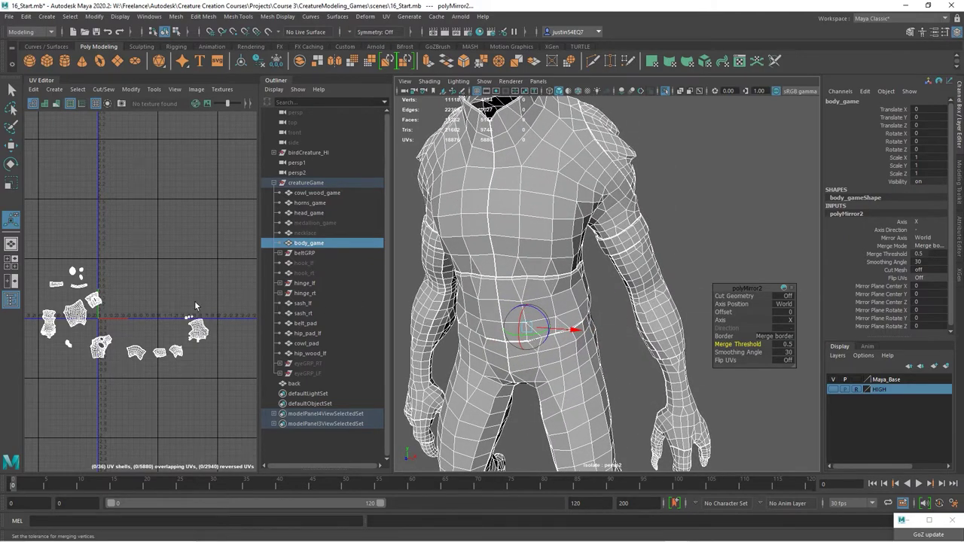
Step: Examine the mirrored torso, shoulder and upper arm for seam and mesh problems
{"action": "left_click_drag", "start_coordinate": [559, 263], "coordinate": [604, 253], "text": "alt"}
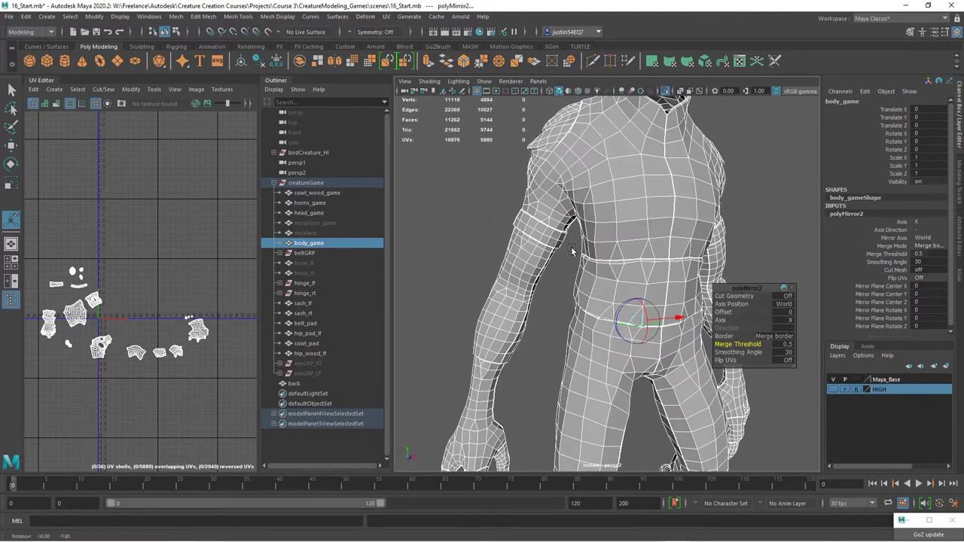
{"action": "middle_click_drag", "start_coordinate": [605, 253], "coordinate": [618, 273], "text": "alt"}
{"action": "right_click_drag", "start_coordinate": [618, 274], "coordinate": [653, 275], "text": "alt"}
{"action": "left_click_drag", "start_coordinate": [521, 215], "coordinate": [528, 233], "text": "alt"}
{"action": "middle_click_drag", "start_coordinate": [527, 232], "coordinate": [532, 261], "text": "alt"}
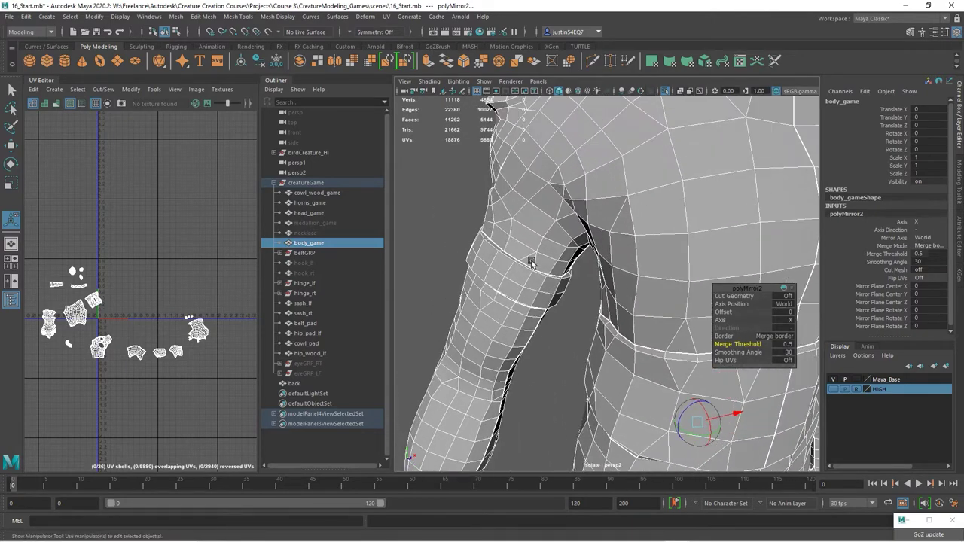
Step: Reselect the mirrored body and delete its non-deformer history
{"action": "right_click_drag", "start_coordinate": [532, 261], "coordinate": [548, 261], "text": "alt"}
{"action": "left_click", "coordinate": [429, 252]}
{"action": "left_click", "coordinate": [455, 258]}
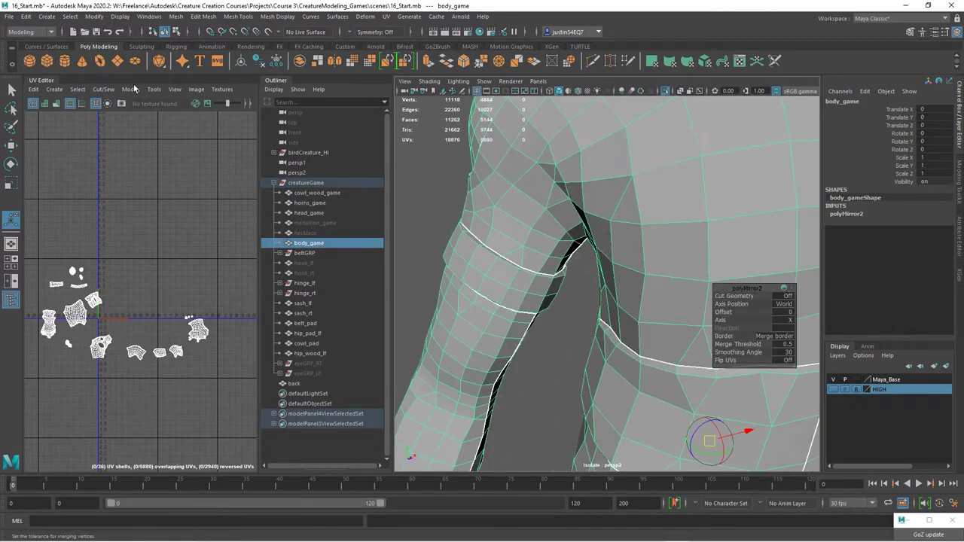
{"action": "left_click", "coordinate": [26, 17]}
{"action": "mouse_move", "coordinate": [60, 135]}
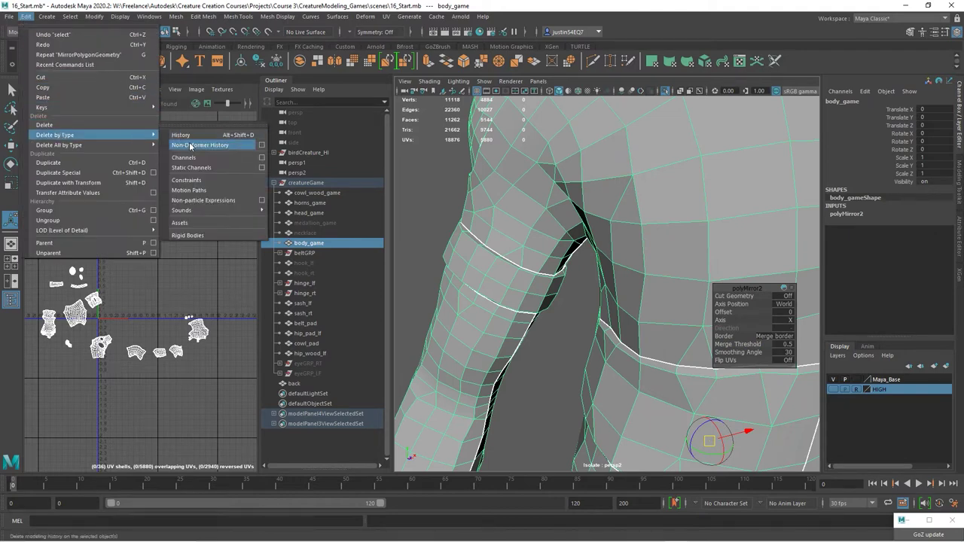
{"action": "left_click", "coordinate": [189, 145]}
Step: Delete three edge loops around the raised sleeve band on the upper arm
{"action": "right_click_drag", "start_coordinate": [474, 269], "coordinate": [474, 226]}
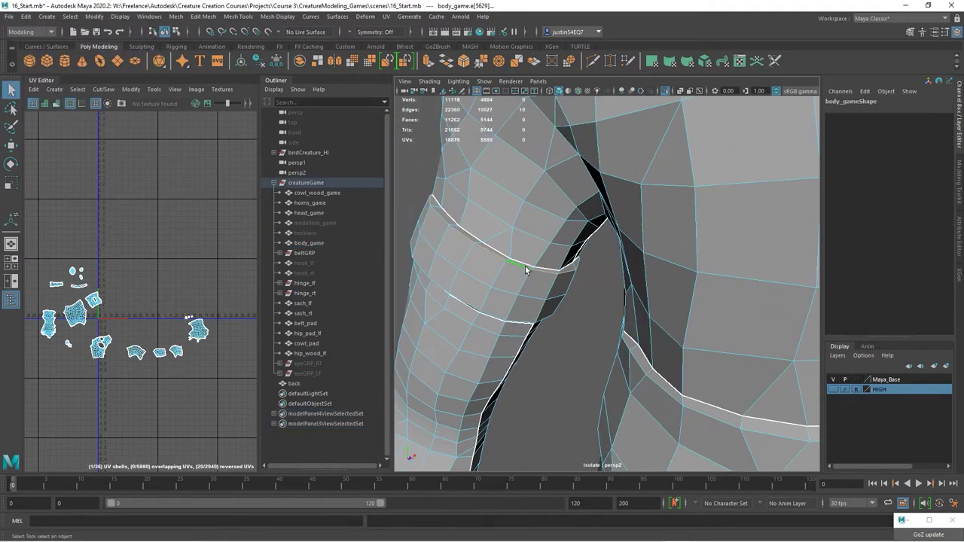
{"action": "key", "text": "ctrl+Delete"}
{"action": "left_click_drag", "start_coordinate": [485, 287], "coordinate": [490, 220], "text": "alt"}
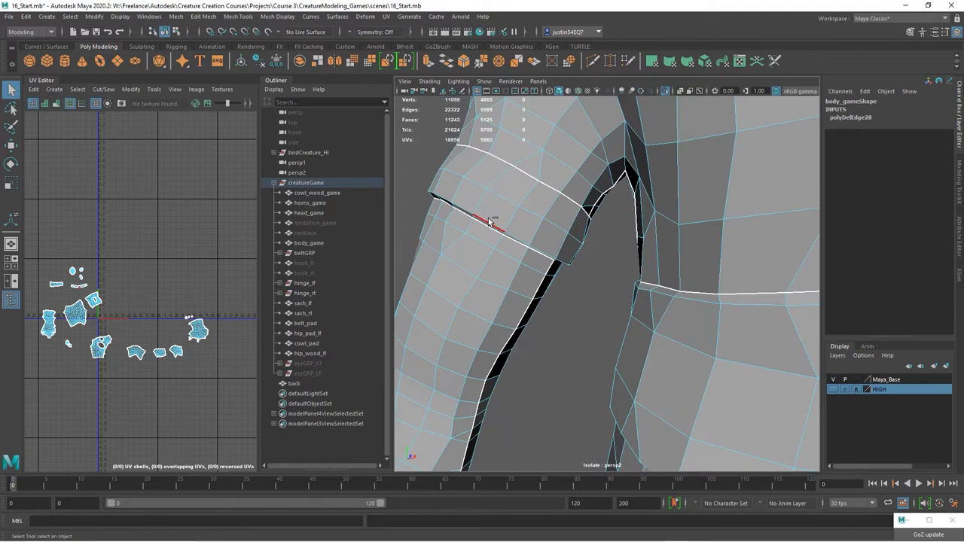
{"action": "double_click", "coordinate": [489, 222]}
{"action": "key", "text": "ctrl+Delete"}
{"action": "left_click_drag", "start_coordinate": [498, 200], "coordinate": [506, 219], "text": "alt"}
{"action": "double_click", "coordinate": [509, 226]}
{"action": "key", "text": "r"}
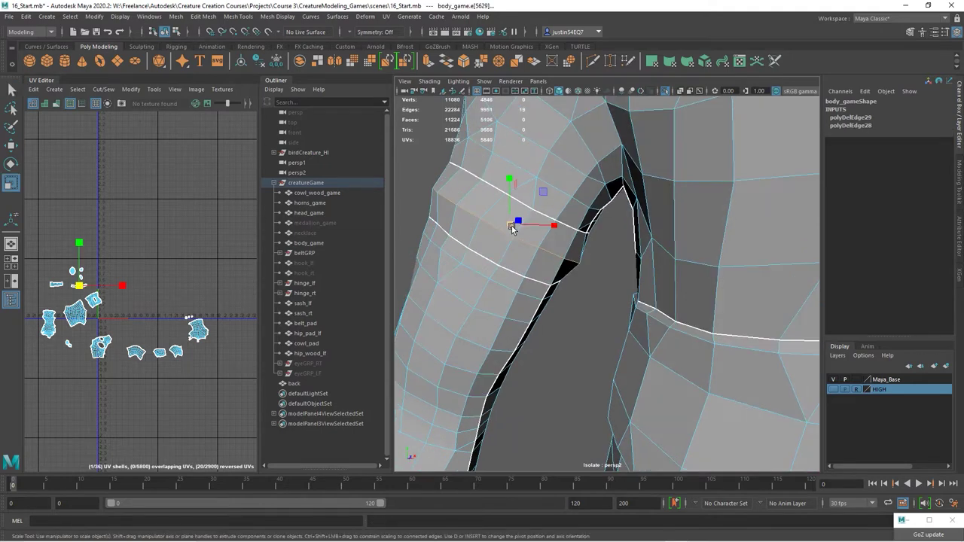
{"action": "key", "text": "ctrl+Delete"}
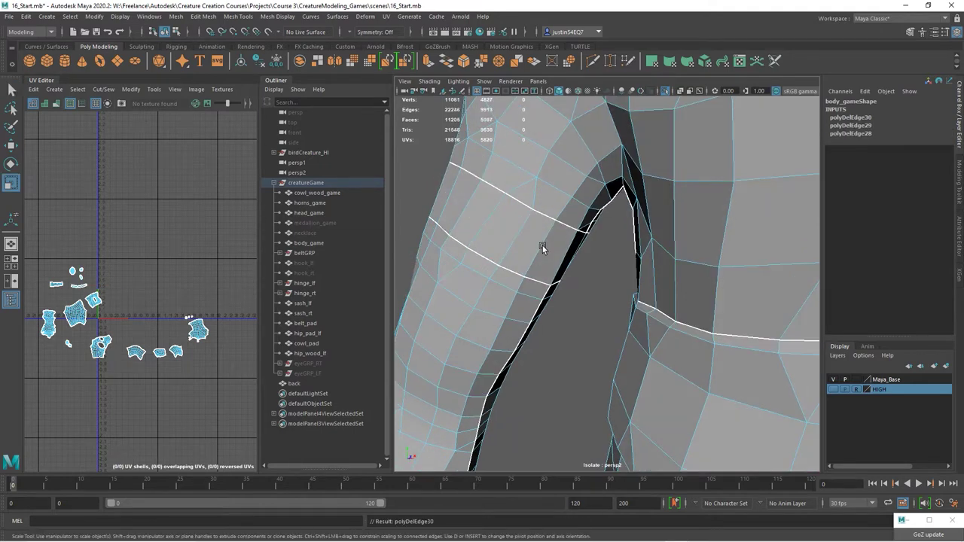
Step: Slide the upper arm's lower seam edge loop up close to the seam loop above it
{"action": "right_click_drag", "start_coordinate": [551, 246], "coordinate": [538, 243], "text": "alt"}
{"action": "left_click_drag", "start_coordinate": [538, 243], "coordinate": [559, 260], "text": "alt"}
{"action": "double_click", "coordinate": [556, 298]}
{"action": "key", "text": "w"}
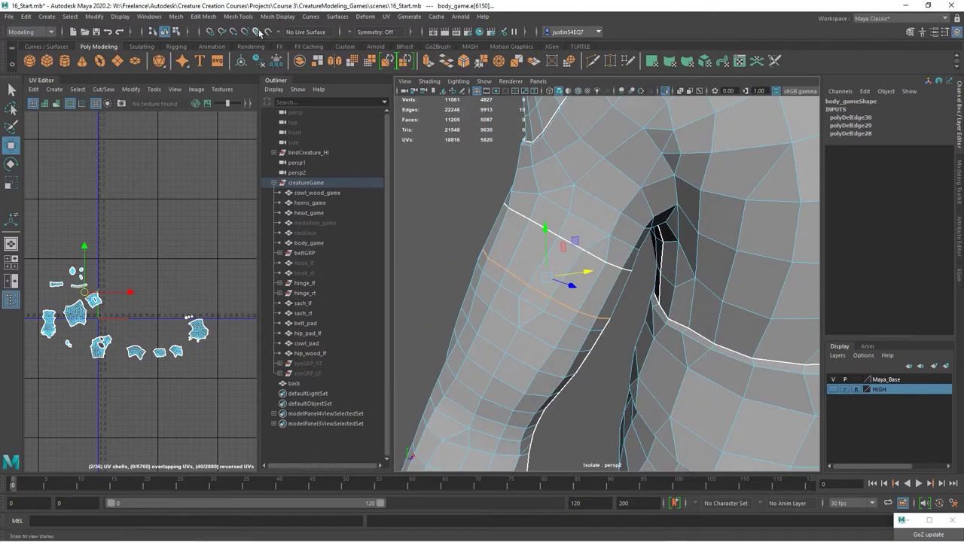
{"action": "left_click", "coordinate": [273, 16]}
{"action": "left_click", "coordinate": [328, 174]}
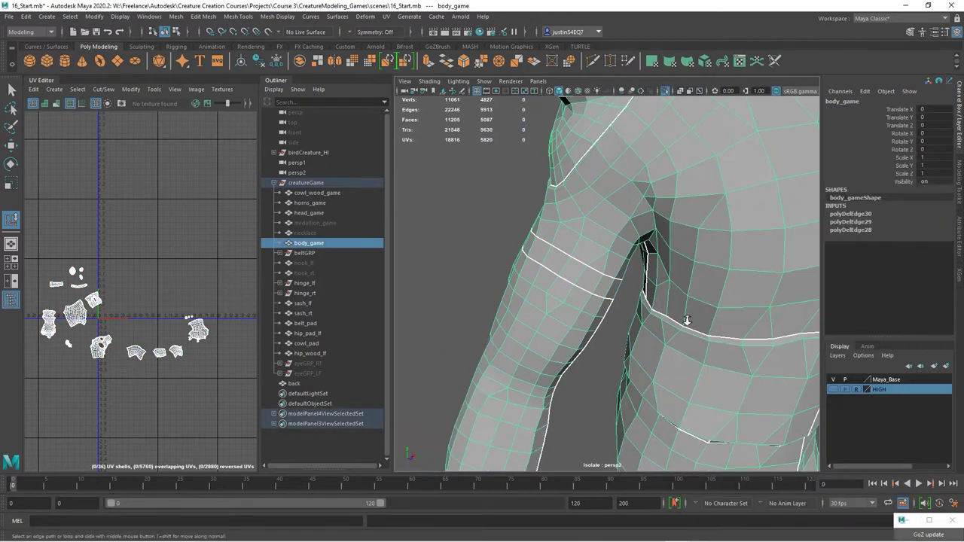
Step: Select one of the two overlapping upper-torso UV shells and move it clear, directly below its mirrored copy
{"action": "scroll", "coordinate": [687, 321], "scroll_direction": "down", "scroll_amount": 5}
{"action": "left_click_drag", "start_coordinate": [687, 321], "coordinate": [572, 346], "text": "alt"}
{"action": "middle_click_drag", "start_coordinate": [130, 291], "coordinate": [184, 238], "text": "alt"}
{"action": "right_click_drag", "start_coordinate": [113, 272], "coordinate": [181, 287], "text": "alt"}
{"action": "middle_click_drag", "start_coordinate": [181, 287], "coordinate": [73, 230], "text": "alt"}
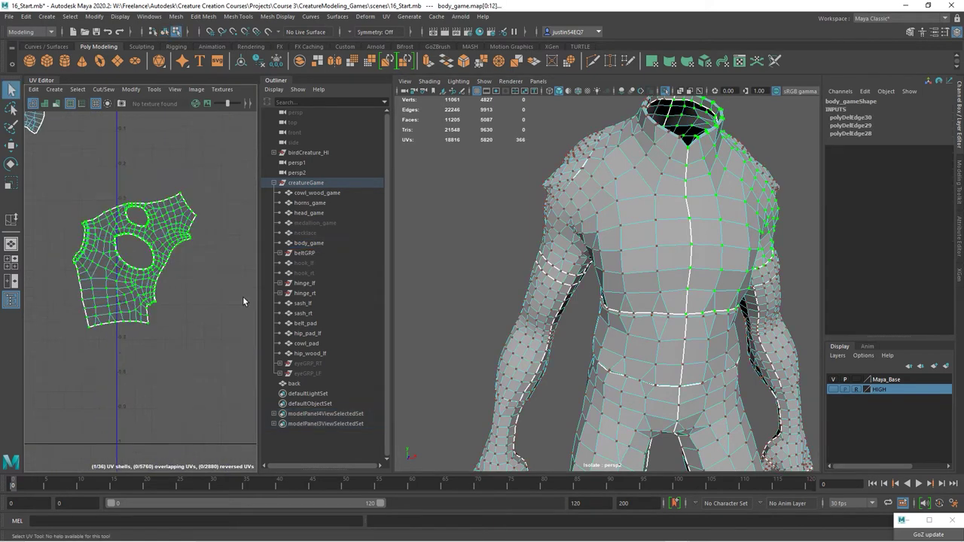
{"action": "scroll", "coordinate": [115, 275], "scroll_direction": "down", "scroll_amount": 2}
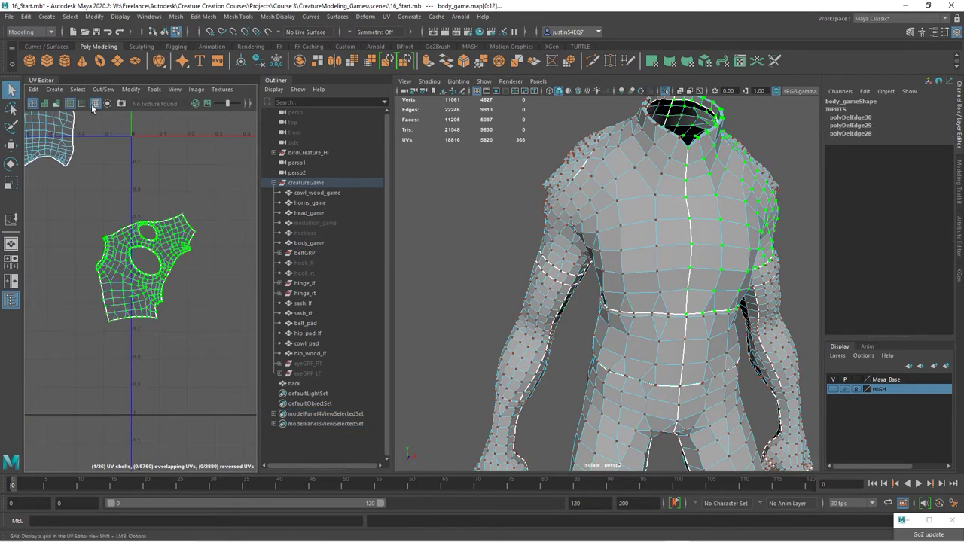
{"action": "key", "text": "w"}
{"action": "left_click_drag", "start_coordinate": [189, 276], "coordinate": [151, 409]}
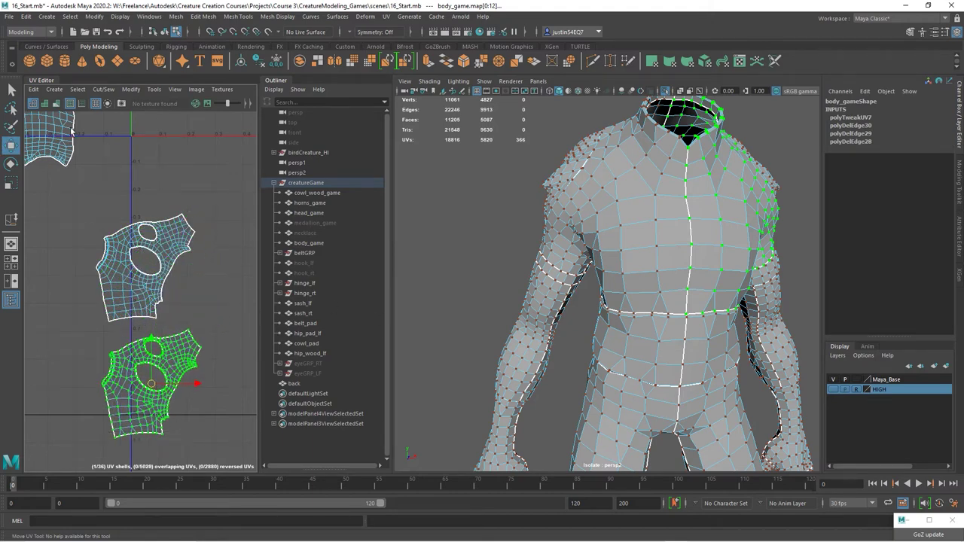
Step: Turn on shaded UV display and examine the whole body for reversed UVs
{"action": "left_click", "coordinate": [45, 103]}
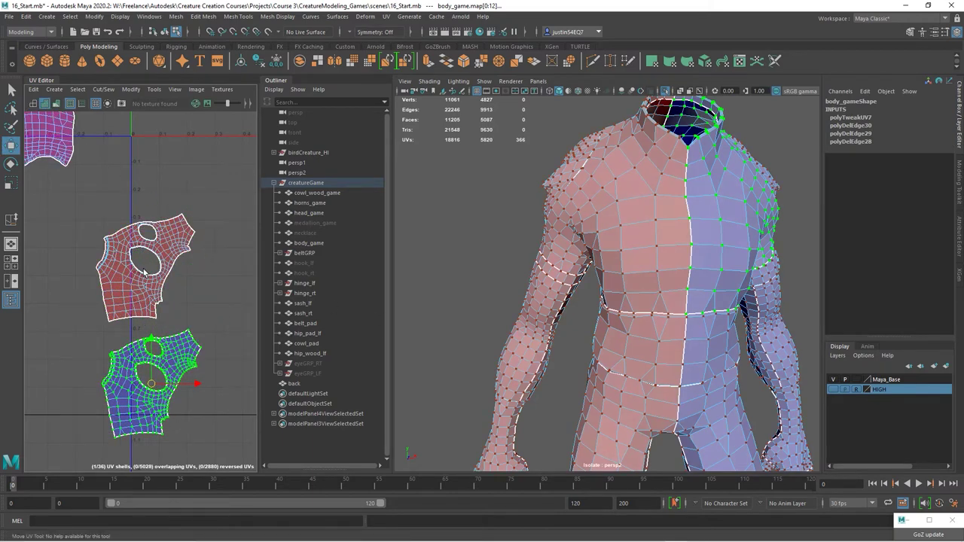
{"action": "right_click_drag", "start_coordinate": [638, 307], "coordinate": [570, 314], "text": "alt"}
{"action": "middle_click_drag", "start_coordinate": [572, 350], "coordinate": [575, 260], "text": "alt"}
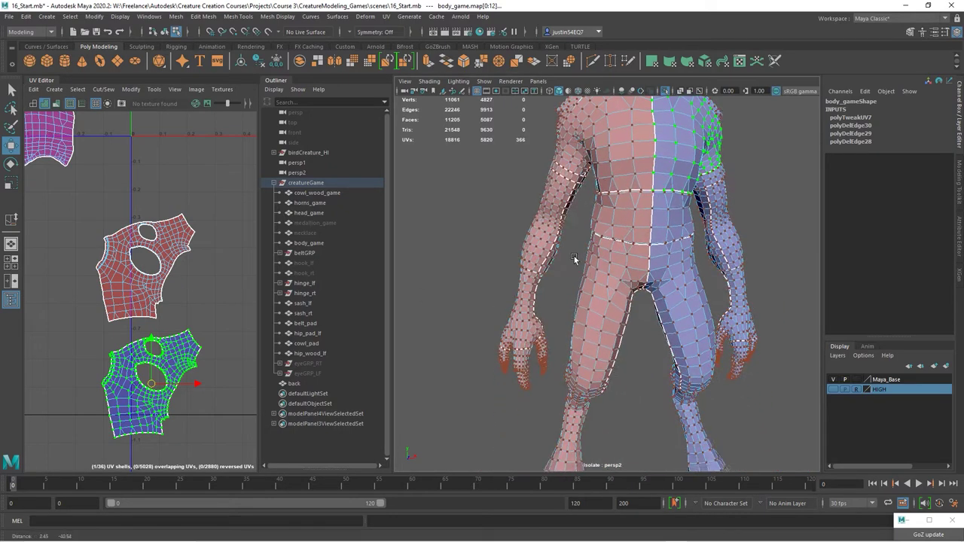
{"action": "right_click_drag", "start_coordinate": [575, 261], "coordinate": [544, 282], "text": "alt"}
{"action": "left_click_drag", "start_coordinate": [545, 282], "coordinate": [538, 298], "text": "alt"}
{"action": "middle_click_drag", "start_coordinate": [538, 298], "coordinate": [525, 299], "text": "alt"}
{"action": "left_click_drag", "start_coordinate": [525, 300], "coordinate": [574, 243], "text": "alt"}
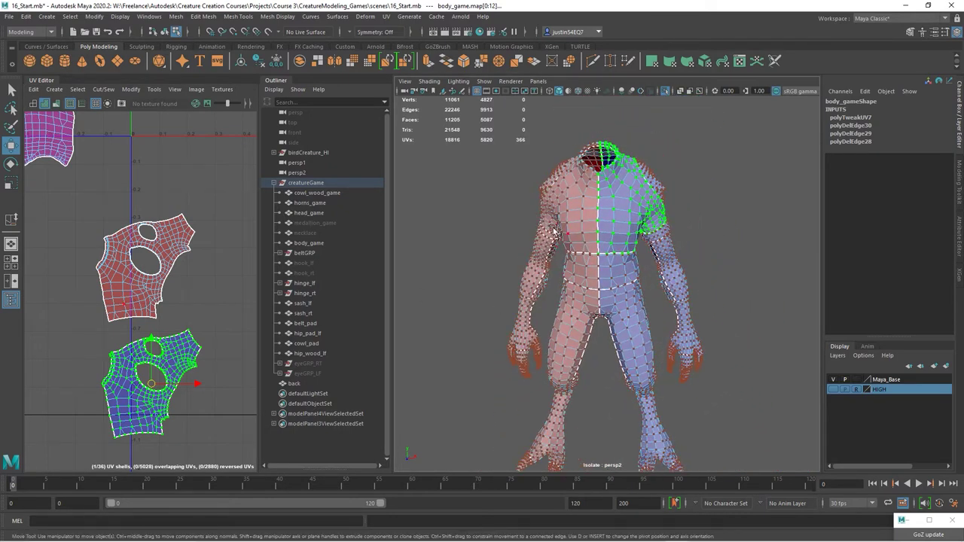
Step: Select the reversed upper-torso UV shell and flip it horizontally
{"action": "left_click", "coordinate": [132, 278]}
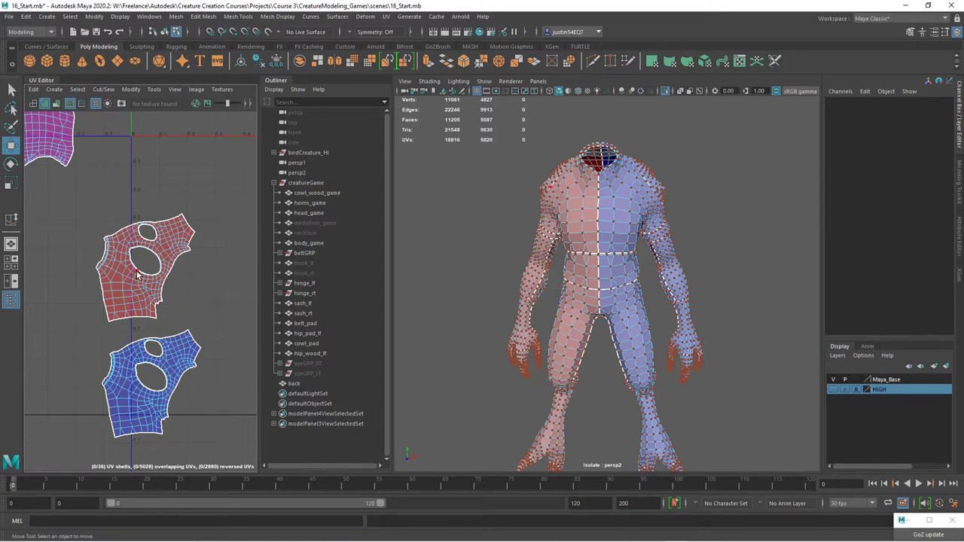
{"action": "left_click", "coordinate": [137, 276]}
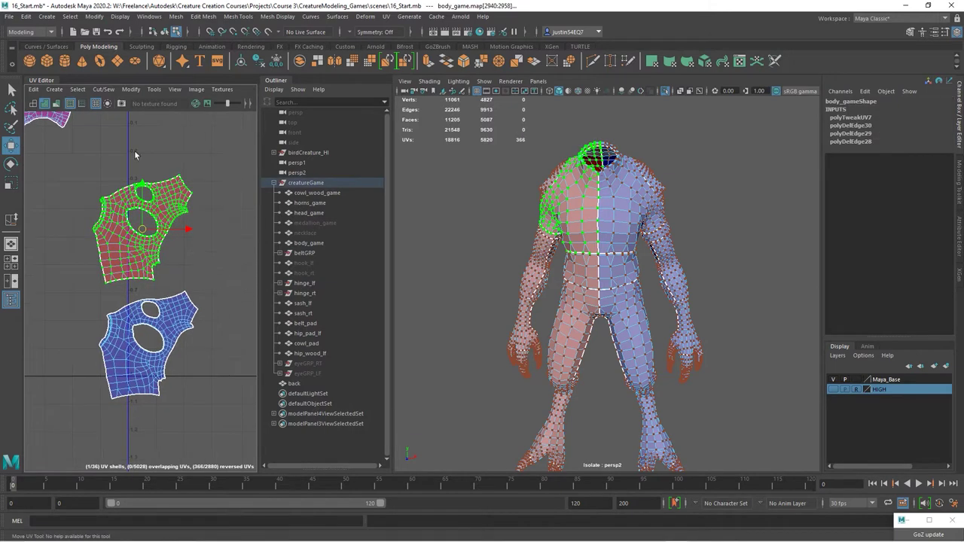
{"action": "left_click", "coordinate": [130, 89]}
{"action": "left_click", "coordinate": [154, 136]}
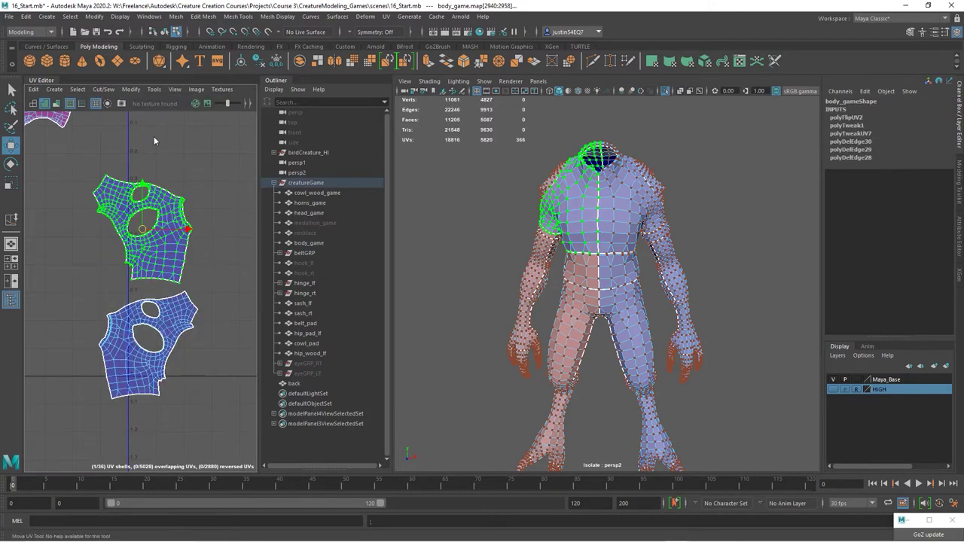
Step: Select the torso's centre-front UV border edges, open the UV Toolkit, and stitch the two torso shells together with A to B
{"action": "middle_click_drag", "start_coordinate": [187, 234], "coordinate": [203, 192], "text": "alt"}
{"action": "scroll", "coordinate": [151, 286], "scroll_direction": "up", "scroll_amount": 3}
{"action": "right_click_drag", "start_coordinate": [114, 331], "coordinate": [115, 303]}
{"action": "middle_click_drag", "start_coordinate": [104, 320], "coordinate": [145, 284], "text": "alt"}
{"action": "scroll", "coordinate": [145, 282], "scroll_direction": "up", "scroll_amount": 2}
{"action": "left_click_drag", "start_coordinate": [147, 371], "coordinate": [148, 372]}
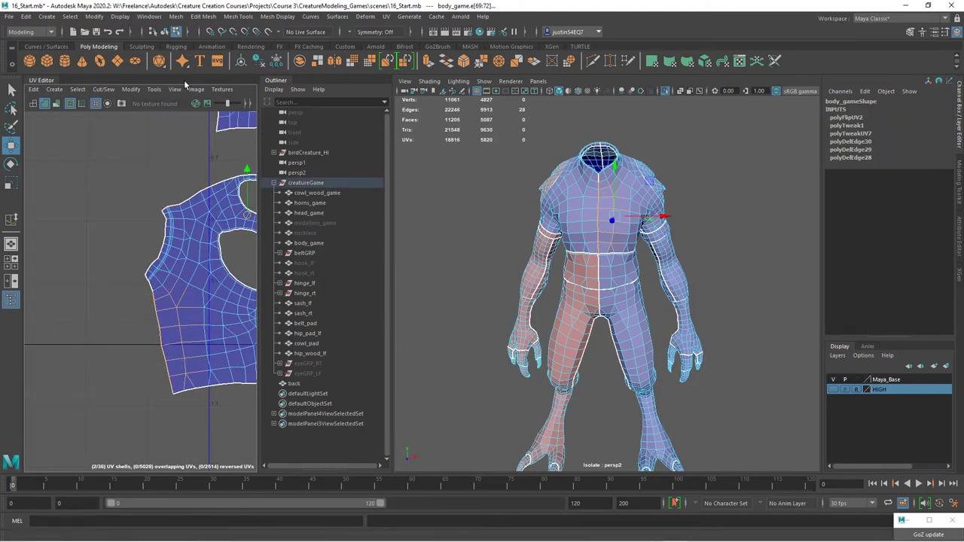
{"action": "left_click", "coordinate": [153, 89]}
{"action": "left_click", "coordinate": [179, 100]}
{"action": "left_click_drag", "start_coordinate": [308, 120], "coordinate": [421, 85]}
{"action": "left_click", "coordinate": [360, 377]}
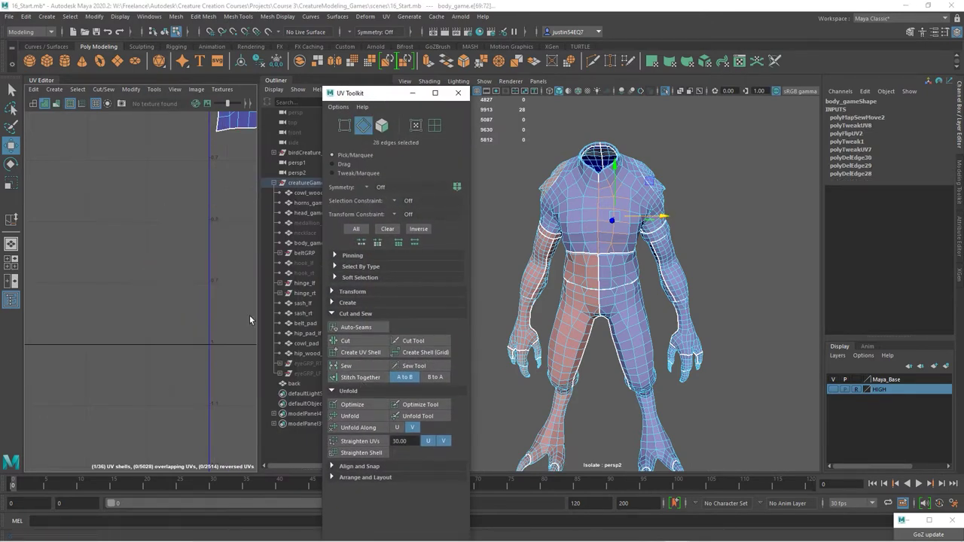
Step: Select the joined torso UV shell, move it down to open space, and rotate it until it sits level
{"action": "scroll", "coordinate": [169, 258], "scroll_direction": "down", "scroll_amount": 5}
{"action": "middle_click_drag", "start_coordinate": [179, 259], "coordinate": [165, 267], "text": "alt"}
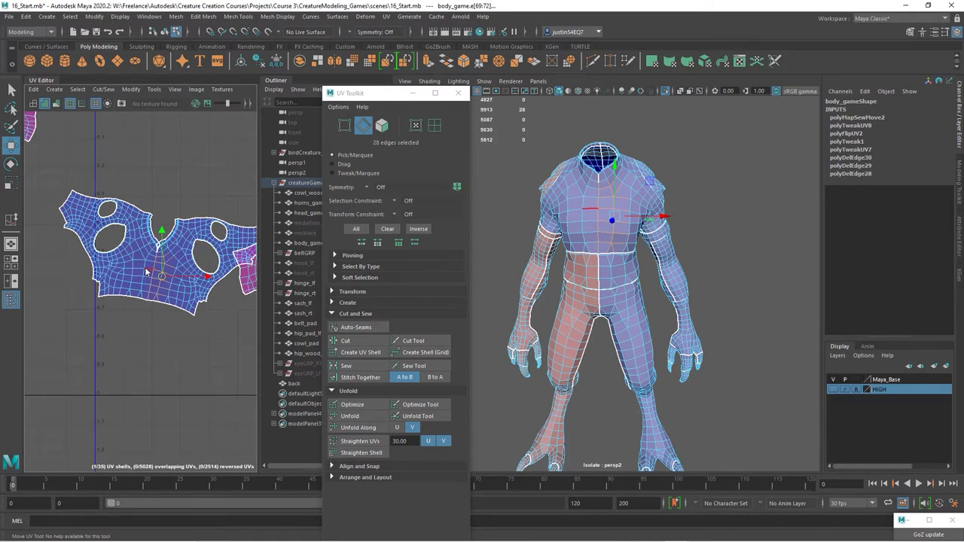
{"action": "double_click", "coordinate": [147, 271]}
{"action": "left_click_drag", "start_coordinate": [160, 254], "coordinate": [128, 356]}
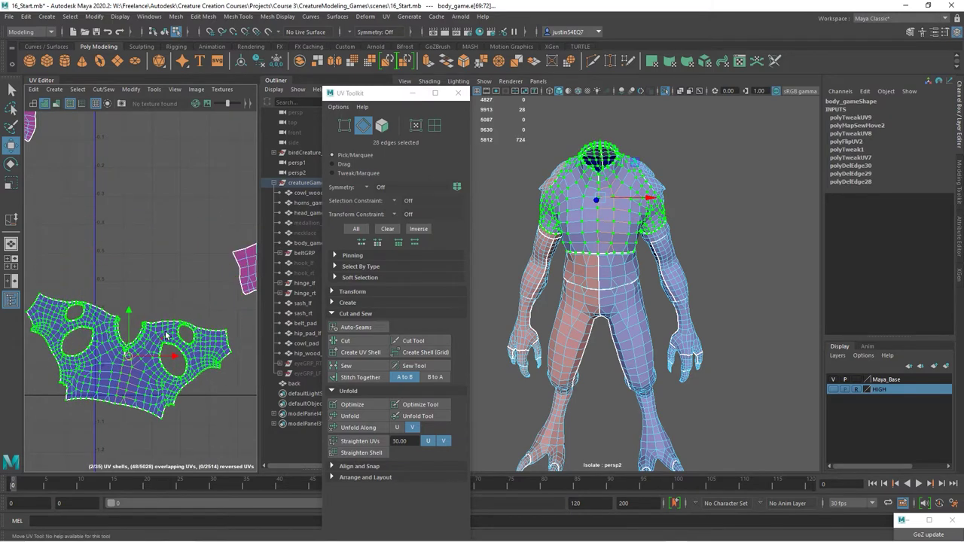
{"action": "key", "text": "e"}
{"action": "left_click_drag", "start_coordinate": [165, 327], "coordinate": [155, 324]}
{"action": "middle_click_drag", "start_coordinate": [143, 300], "coordinate": [170, 189], "text": "alt"}
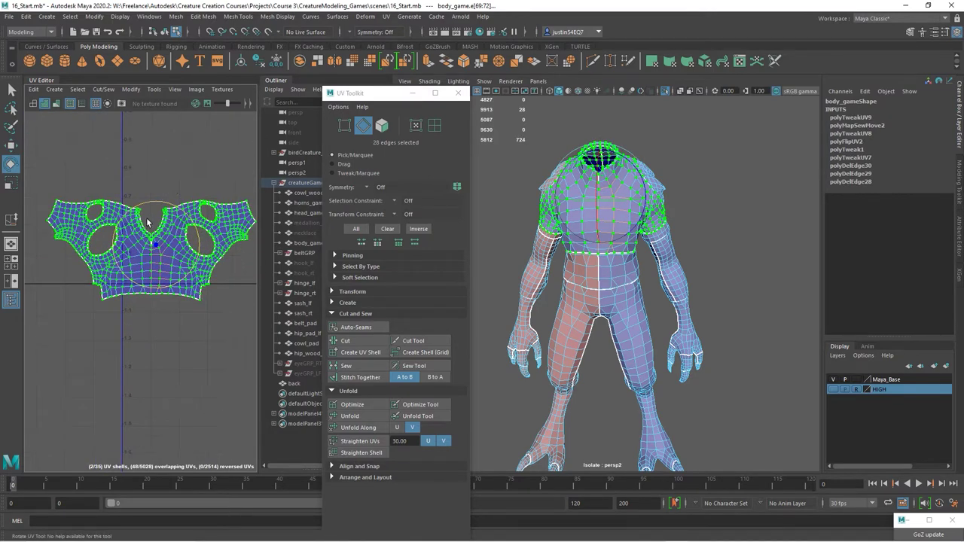
Step: Sew the split UV edges at the collar notch of the torso shell, including the edge at its tip
{"action": "right_click_drag", "start_coordinate": [149, 220], "coordinate": [287, 271], "text": "alt"}
{"action": "middle_click_drag", "start_coordinate": [211, 219], "coordinate": [167, 290], "text": "alt"}
{"action": "right_click_drag", "start_coordinate": [167, 290], "coordinate": [283, 311], "text": "alt"}
{"action": "middle_click_drag", "start_coordinate": [113, 232], "coordinate": [173, 303], "text": "alt"}
{"action": "right_click_drag", "start_coordinate": [110, 304], "coordinate": [219, 300], "text": "alt"}
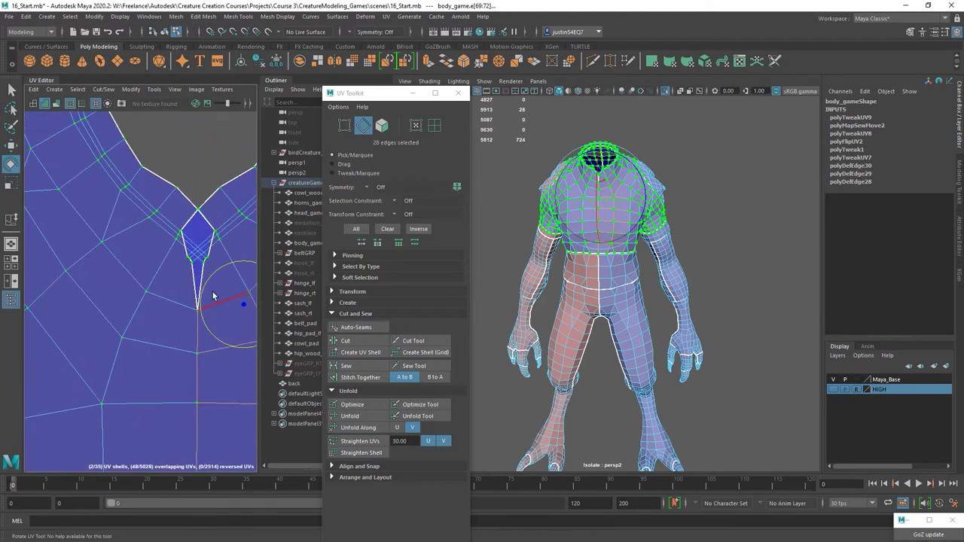
{"action": "left_click_drag", "start_coordinate": [191, 286], "coordinate": [201, 289]}
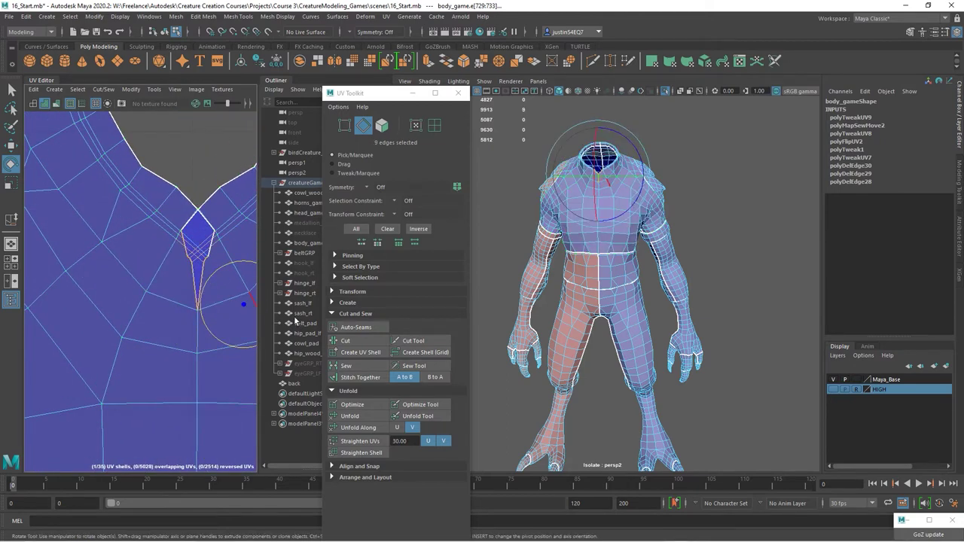
{"action": "left_click", "coordinate": [346, 365]}
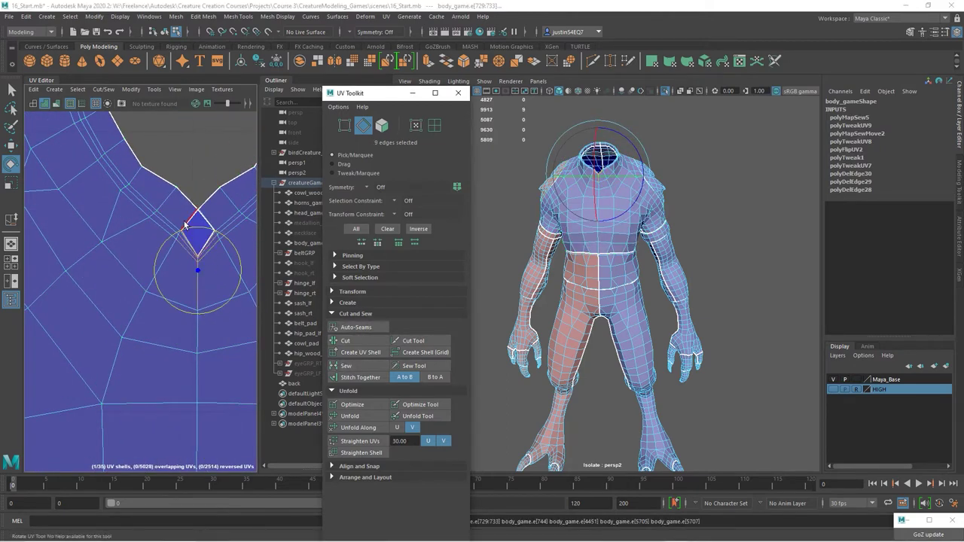
{"action": "left_click", "coordinate": [204, 247]}
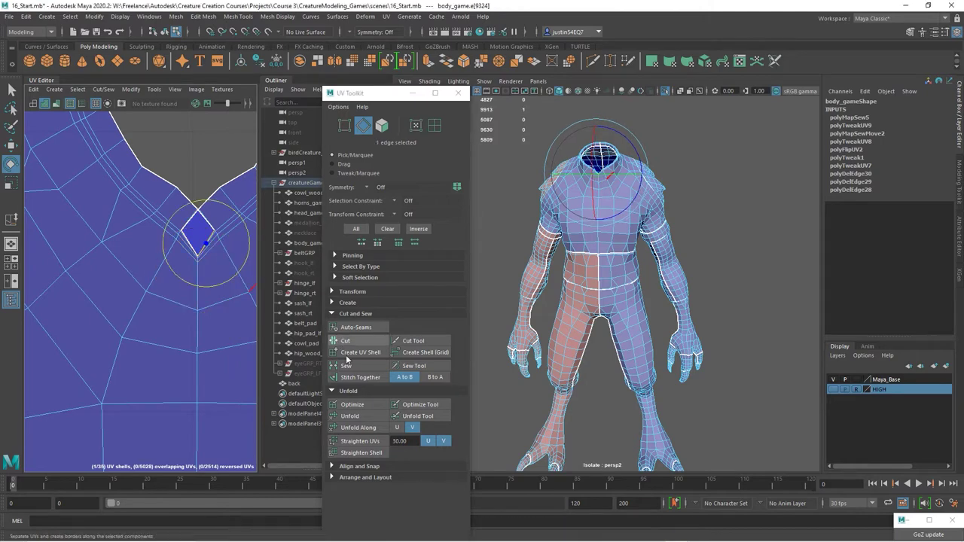
{"action": "left_click", "coordinate": [346, 366]}
Step: Unfold the whole torso UV shell and check the sewn collar edge
{"action": "right_click_drag", "start_coordinate": [198, 287], "coordinate": [247, 294]}
{"action": "double_click", "coordinate": [249, 294]}
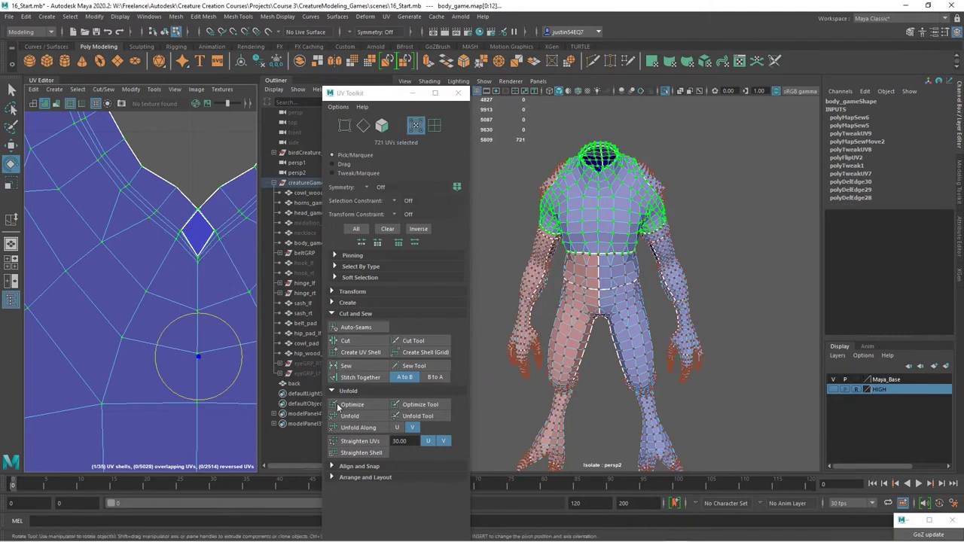
{"action": "left_click", "coordinate": [349, 419]}
{"action": "right_click_drag", "start_coordinate": [204, 249], "coordinate": [204, 223]}
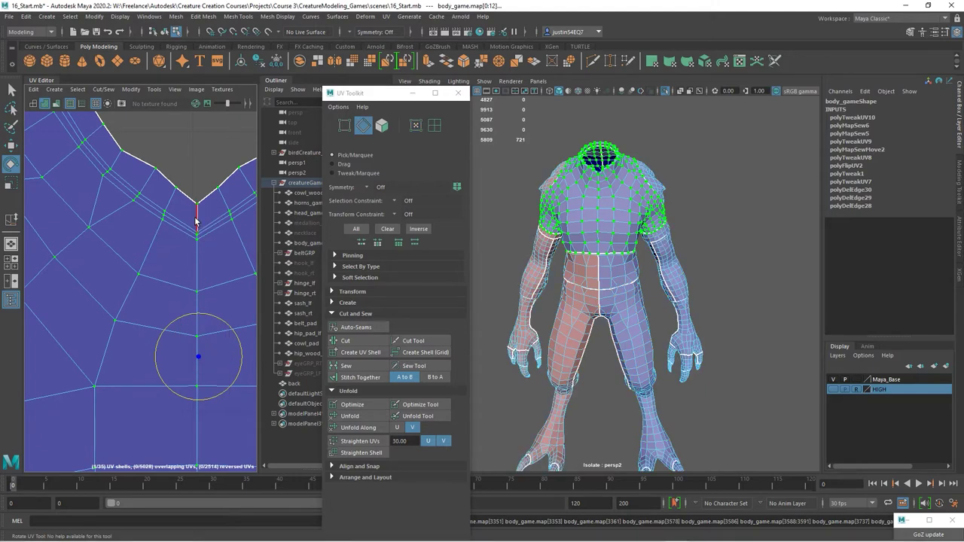
{"action": "left_click", "coordinate": [198, 220]}
{"action": "right_click_drag", "start_coordinate": [240, 301], "coordinate": [108, 277], "text": "alt"}
{"action": "scroll", "coordinate": [108, 277], "scroll_direction": "down", "scroll_amount": 6}
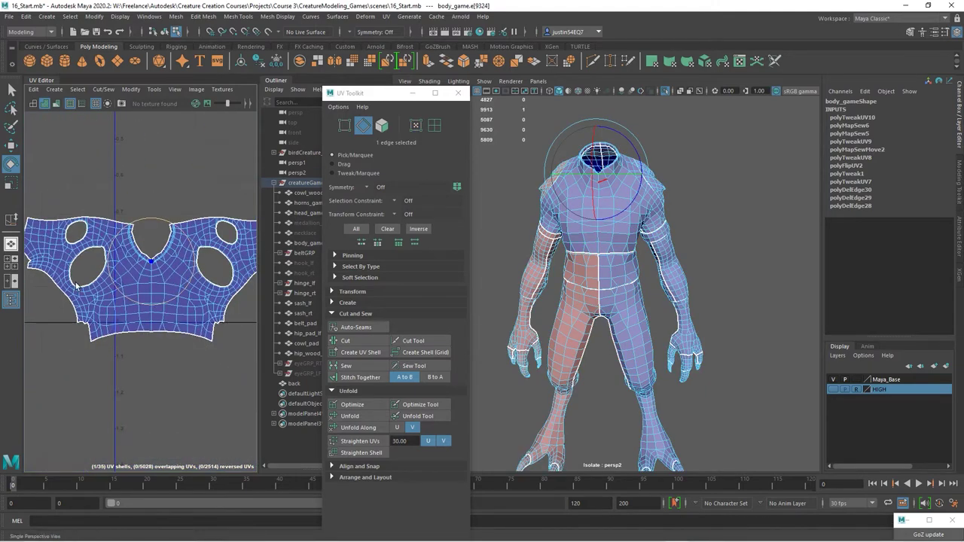
{"action": "scroll", "coordinate": [165, 389], "scroll_direction": "down", "scroll_amount": 3}
Step: Select the unfolded torso UV shell and move it down and to the left, away from the other shells
{"action": "key", "text": "w"}
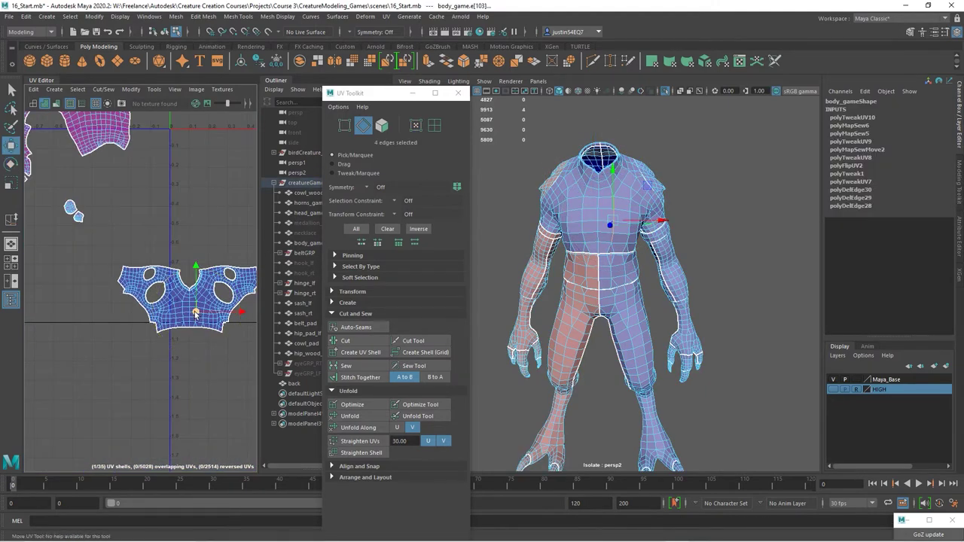
{"action": "right_click_drag", "start_coordinate": [194, 312], "coordinate": [212, 310]}
{"action": "double_click", "coordinate": [189, 313]}
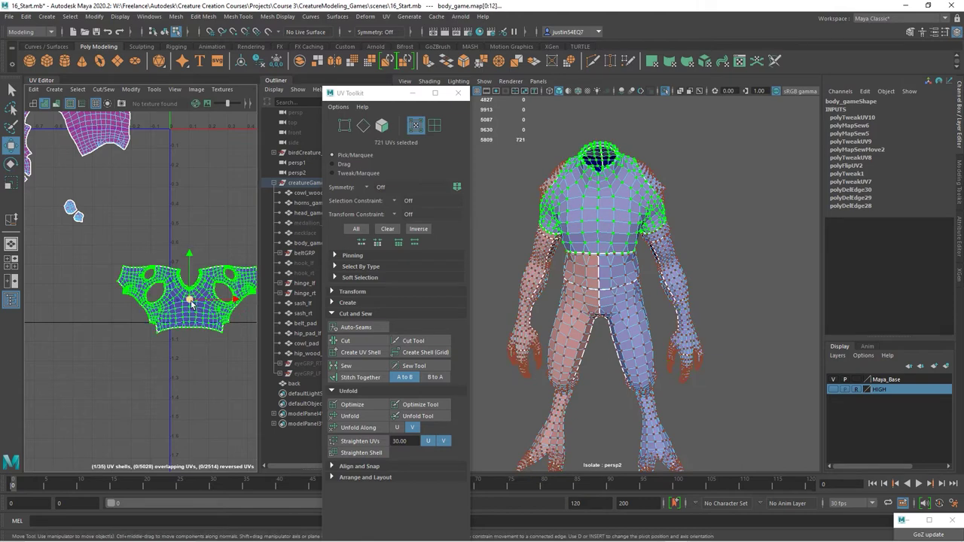
{"action": "left_click_drag", "start_coordinate": [192, 303], "coordinate": [133, 328]}
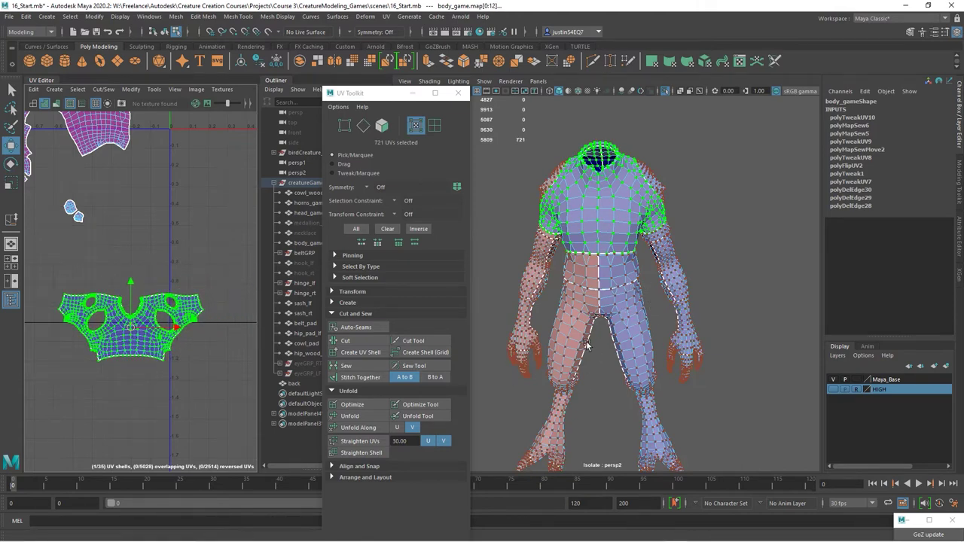
Step: Try to flip the left forearm UV shell and move it off its overlapping mirrored copy
{"action": "right_click_drag", "start_coordinate": [212, 284], "coordinate": [172, 265], "text": "alt"}
{"action": "middle_click_drag", "start_coordinate": [160, 170], "coordinate": [181, 265], "text": "alt"}
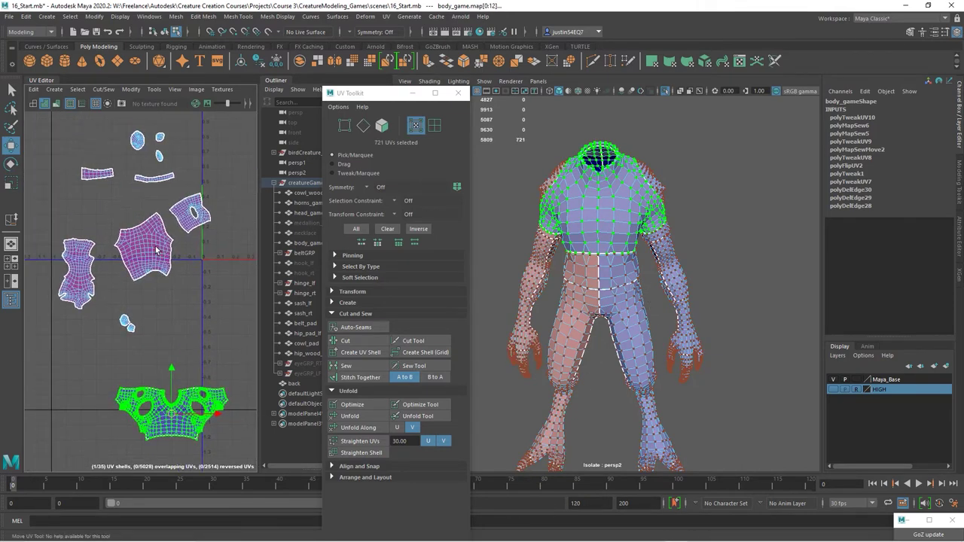
{"action": "left_click", "coordinate": [206, 224]}
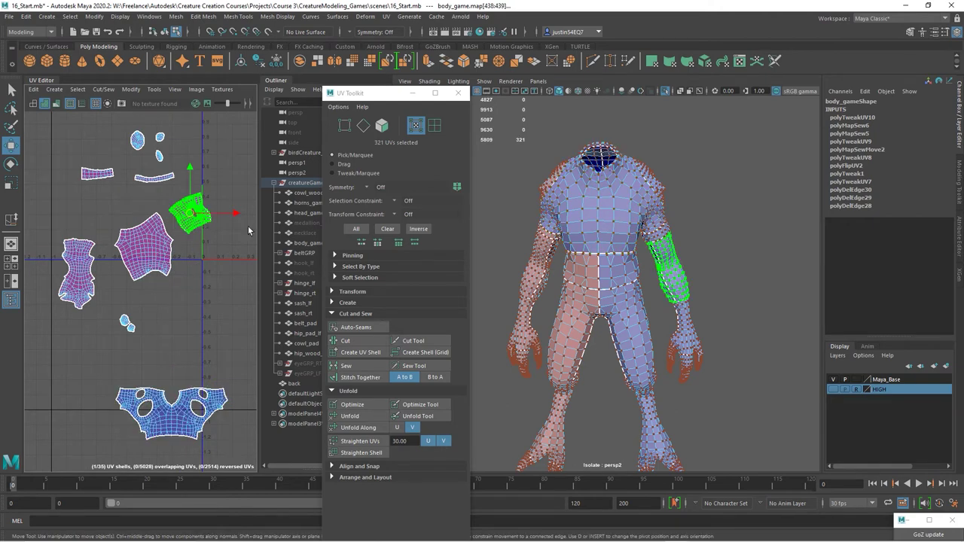
{"action": "left_click", "coordinate": [136, 93]}
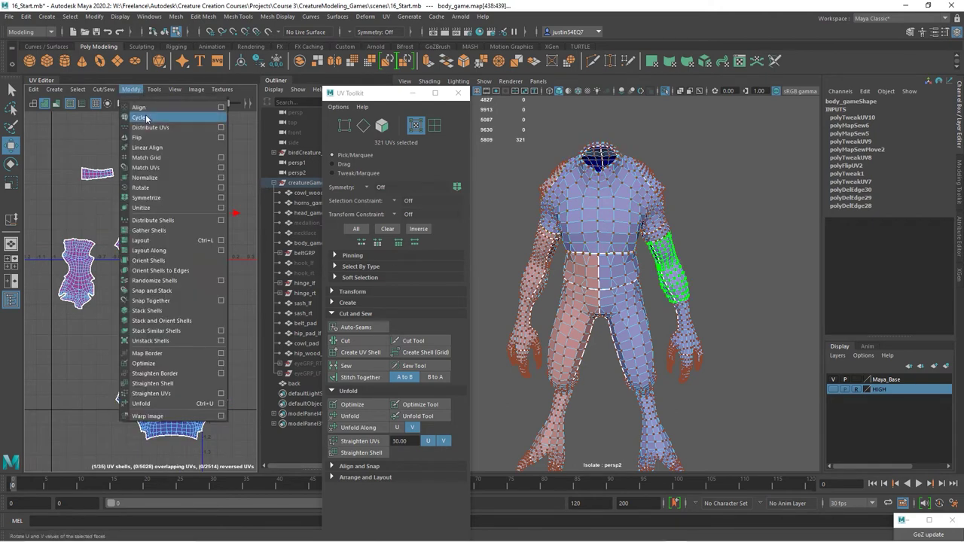
{"action": "left_click", "coordinate": [149, 138]}
{"action": "left_click_drag", "start_coordinate": [191, 213], "coordinate": [218, 167]}
{"action": "left_click", "coordinate": [198, 208]}
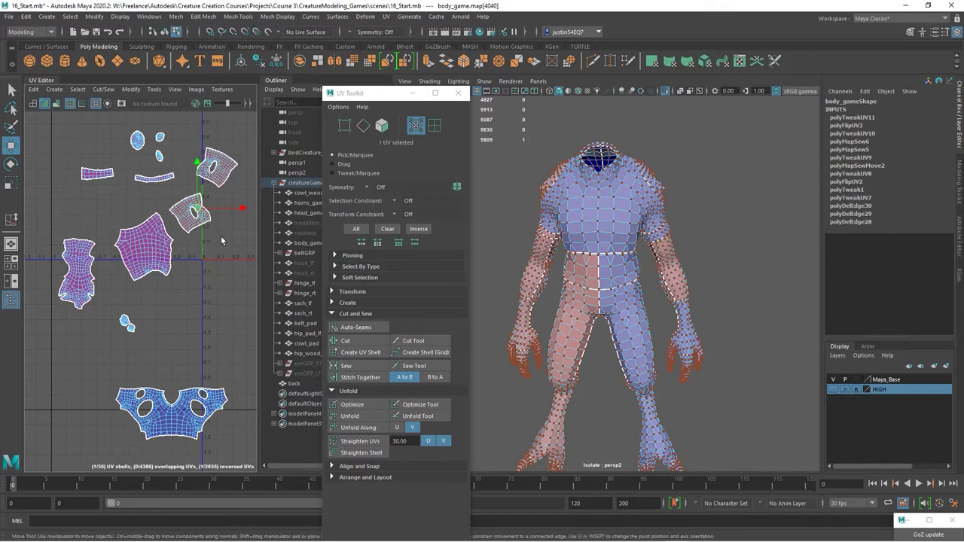
Step: Flip the mirrored right forearm UV shell and move it just below the left forearm shell
{"action": "left_click", "coordinate": [132, 90]}
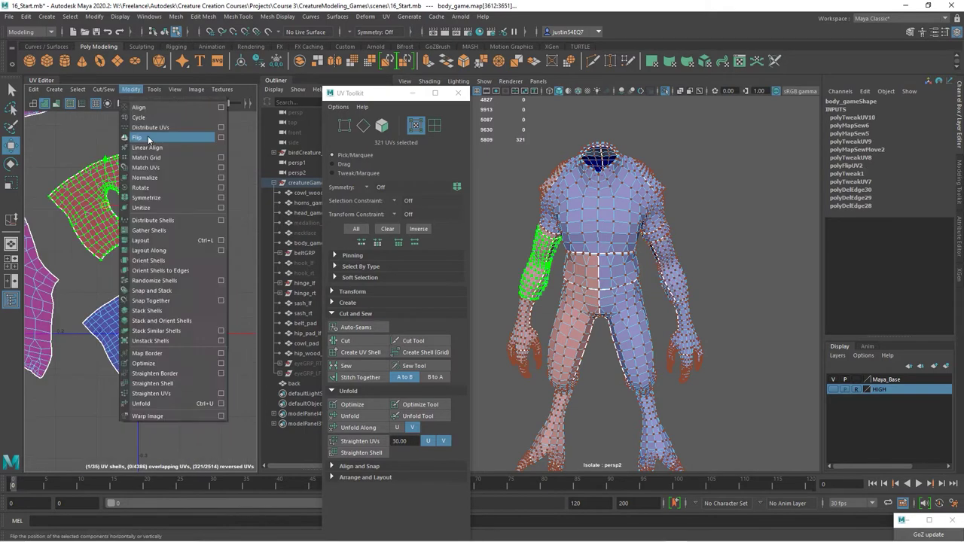
{"action": "left_click", "coordinate": [147, 138]}
{"action": "left_click_drag", "start_coordinate": [105, 205], "coordinate": [205, 251]}
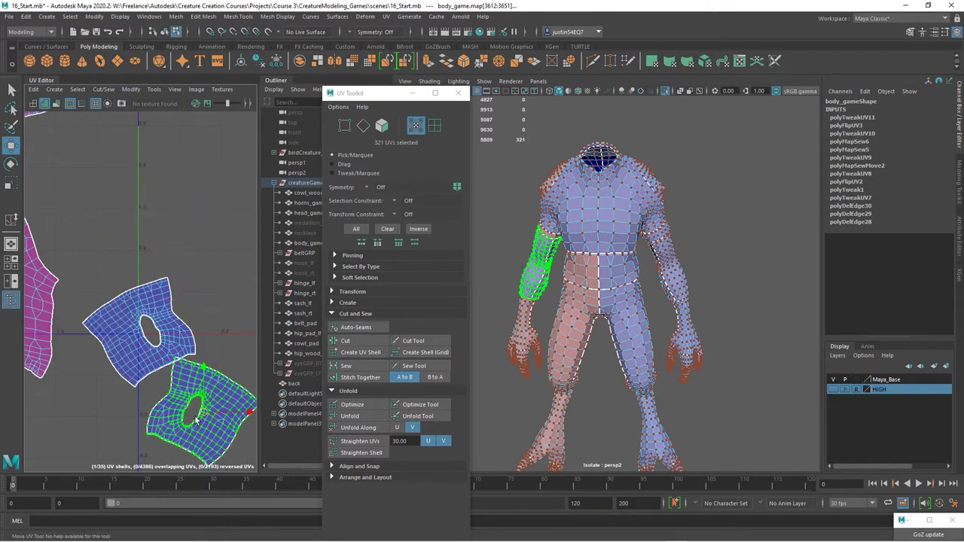
{"action": "left_click_drag", "start_coordinate": [196, 419], "coordinate": [187, 441]}
Step: Move the left upper-leg UV shell down off its mirrored copy and flip the copy
{"action": "scroll", "coordinate": [173, 340], "scroll_direction": "down", "scroll_amount": 4}
{"action": "middle_click_drag", "start_coordinate": [174, 287], "coordinate": [226, 203], "text": "alt"}
{"action": "scroll", "coordinate": [143, 248], "scroll_direction": "down", "scroll_amount": 3}
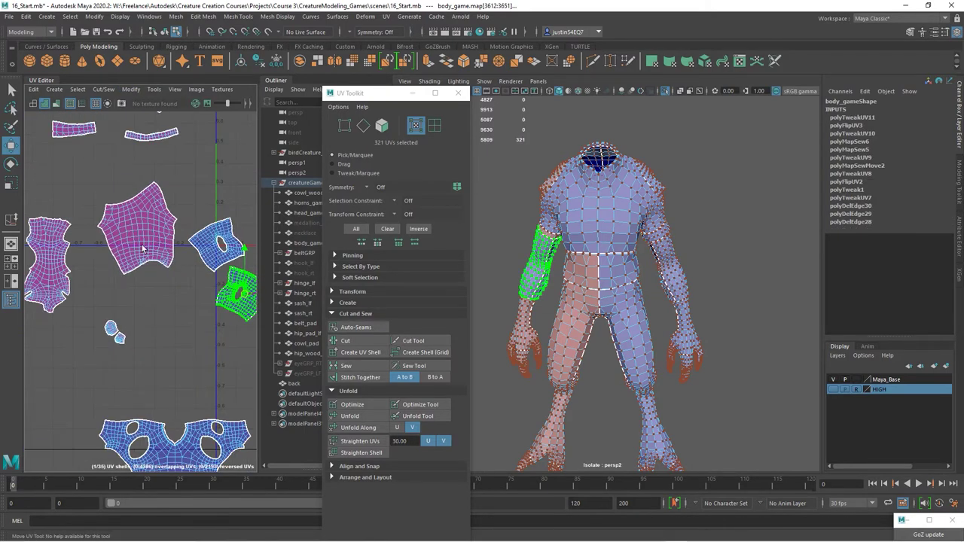
{"action": "left_click", "coordinate": [143, 238]}
{"action": "left_click_drag", "start_coordinate": [143, 238], "coordinate": [170, 332]}
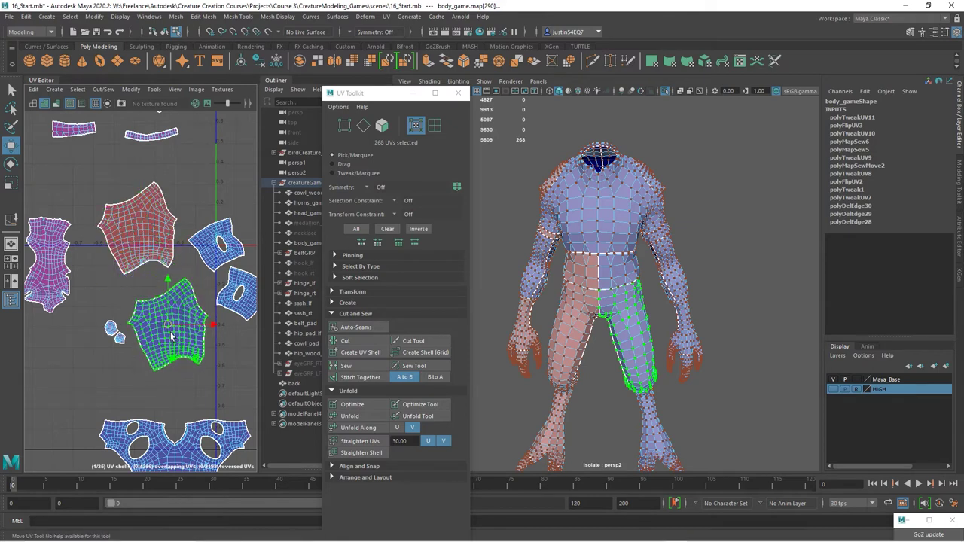
{"action": "left_click", "coordinate": [139, 222]}
{"action": "left_click", "coordinate": [130, 89]}
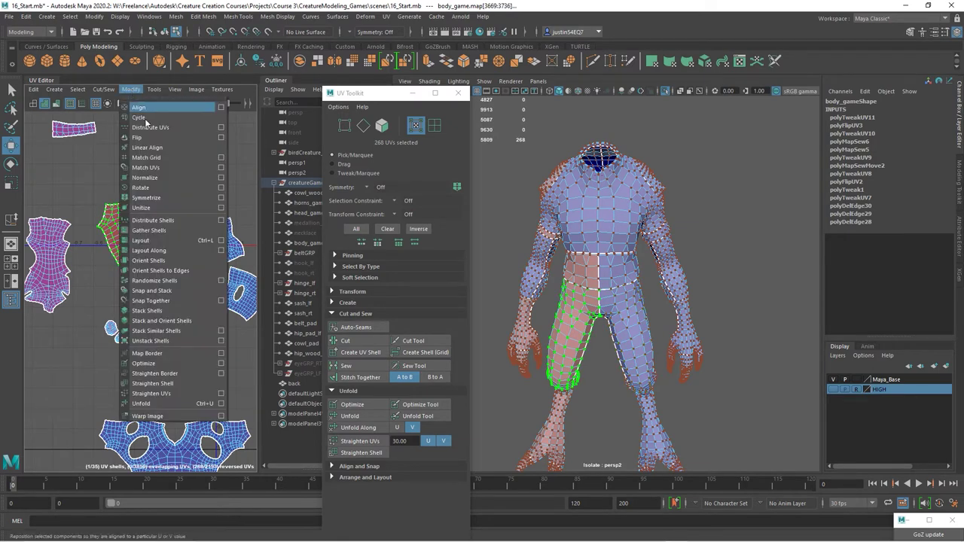
{"action": "left_click", "coordinate": [153, 138]}
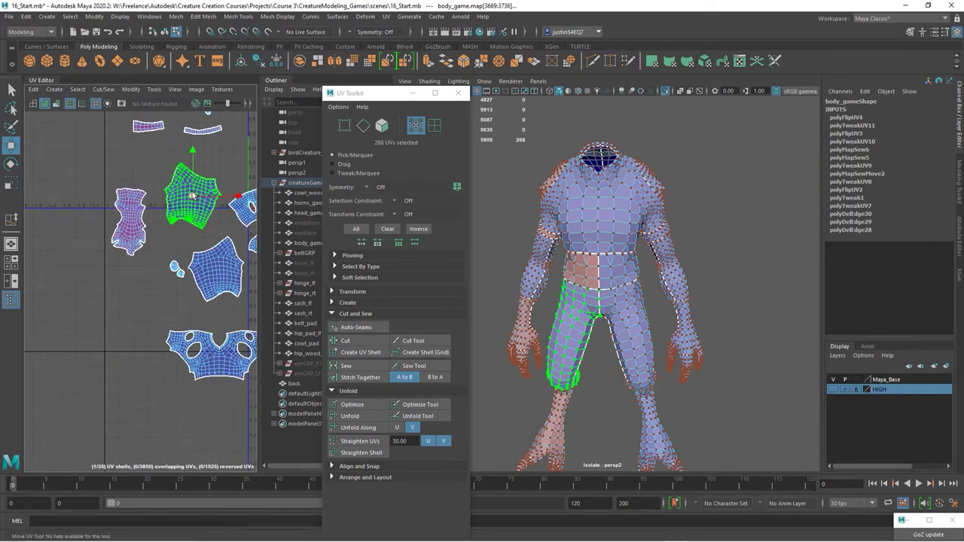
Step: Place the two upper-leg UV shells side by side in the open space beside the torso shell
{"action": "left_click_drag", "start_coordinate": [192, 195], "coordinate": [65, 323]}
{"action": "double_click", "coordinate": [222, 274]}
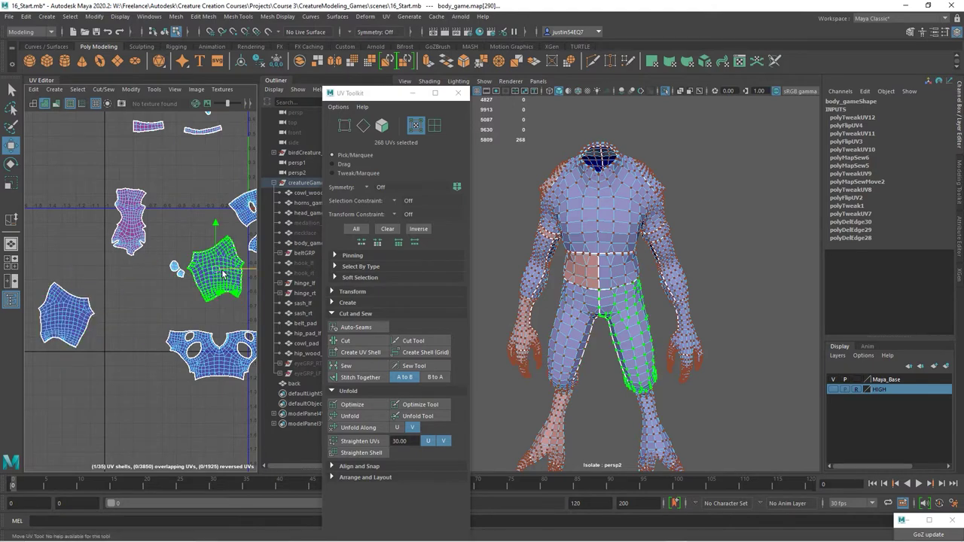
{"action": "left_click_drag", "start_coordinate": [223, 275], "coordinate": [129, 348]}
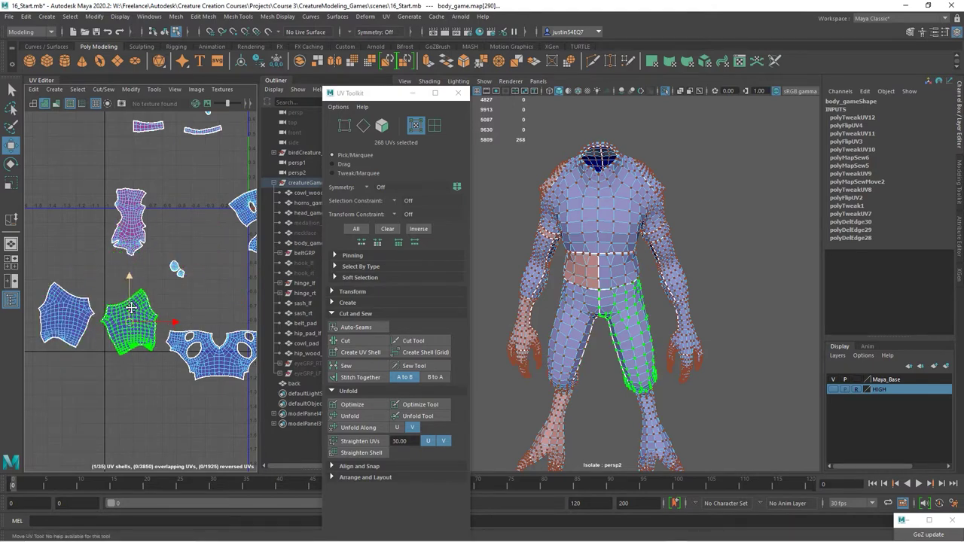
Step: Select the short crotch edges of the upper-leg UV shell and stitch the two upper-leg shells together there
{"action": "middle_click_drag", "start_coordinate": [110, 336], "coordinate": [224, 292], "text": "alt"}
{"action": "right_click_drag", "start_coordinate": [224, 293], "coordinate": [269, 291], "text": "alt"}
{"action": "middle_click_drag", "start_coordinate": [269, 292], "coordinate": [139, 301], "text": "alt"}
{"action": "right_click_drag", "start_coordinate": [129, 301], "coordinate": [156, 301], "text": "alt"}
{"action": "right_click_drag", "start_coordinate": [147, 298], "coordinate": [136, 265]}
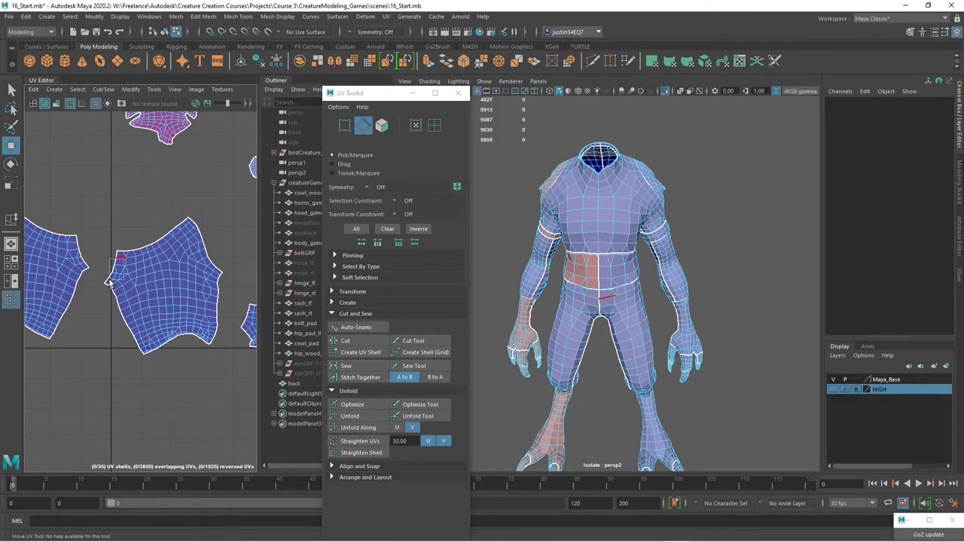
{"action": "left_click_drag", "start_coordinate": [125, 258], "coordinate": [101, 281]}
{"action": "left_click", "coordinate": [370, 379]}
Step: Unfold the joined upper-leg UV shell and move it down beside the torso shell
{"action": "left_click", "coordinate": [362, 418]}
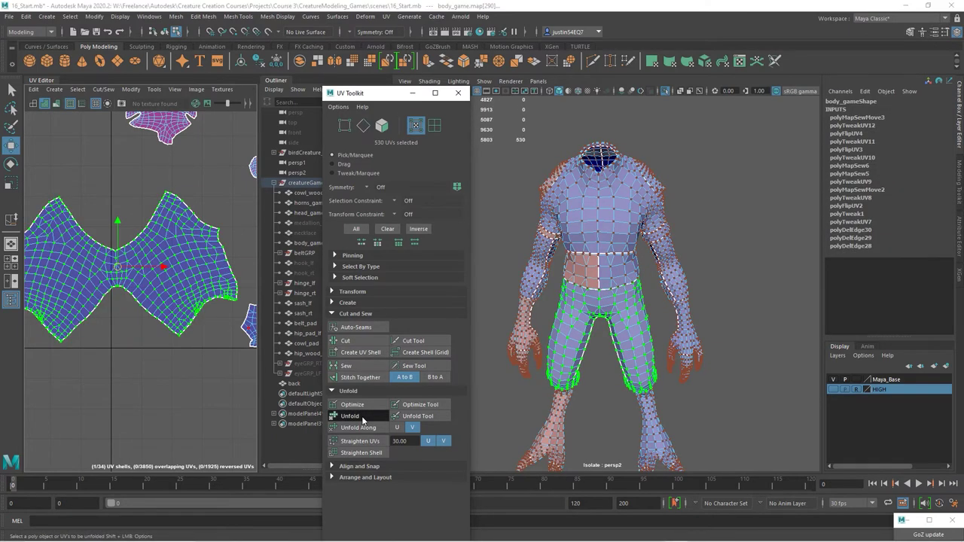
{"action": "right_click_drag", "start_coordinate": [203, 302], "coordinate": [163, 291], "text": "alt"}
{"action": "left_click_drag", "start_coordinate": [153, 286], "coordinate": [140, 363]}
Step: Move the left lower-leg and foot UV shell aside from its mirrored copy and flip the copy
{"action": "middle_click_drag", "start_coordinate": [189, 256], "coordinate": [135, 271], "text": "alt"}
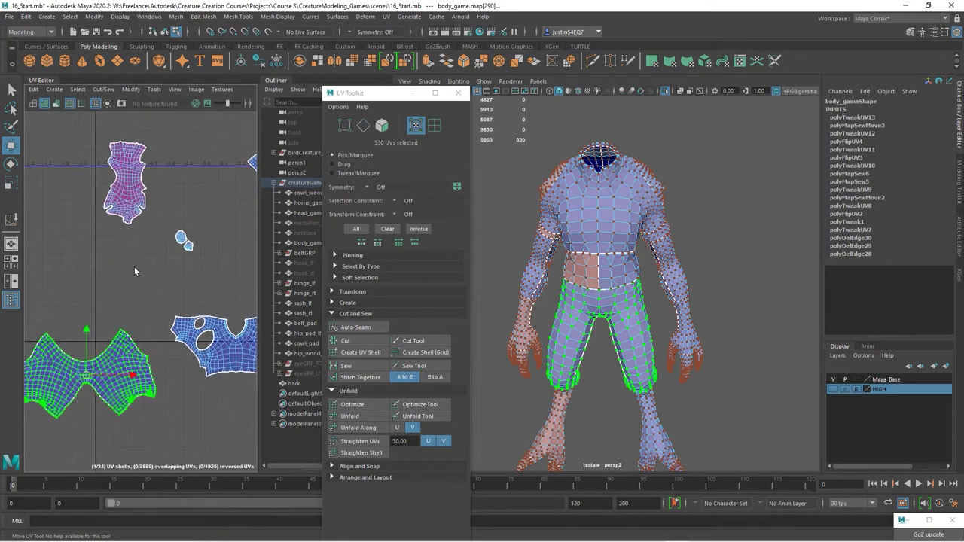
{"action": "middle_click_drag", "start_coordinate": [179, 238], "coordinate": [134, 264], "text": "alt"}
{"action": "left_click", "coordinate": [101, 230]}
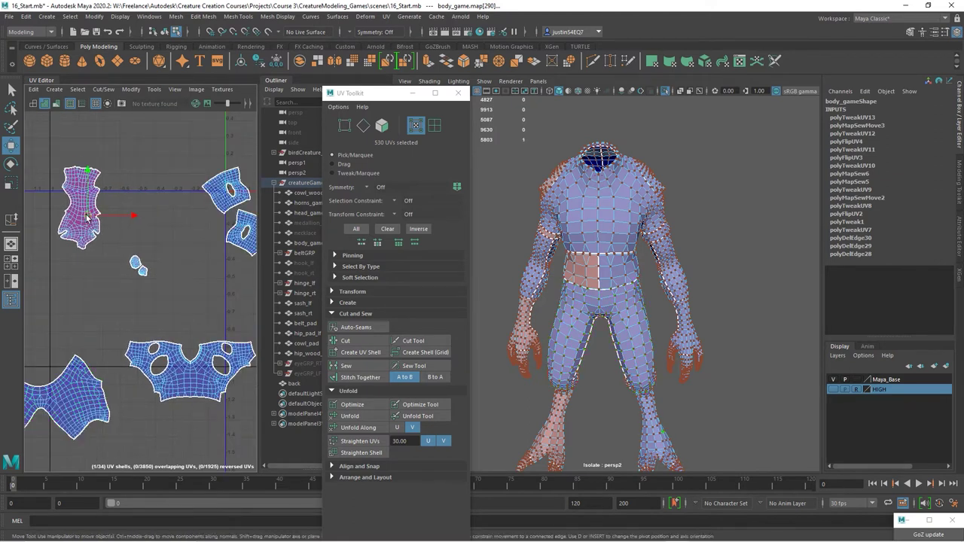
{"action": "left_click", "coordinate": [84, 214]}
{"action": "left_click_drag", "start_coordinate": [85, 215], "coordinate": [139, 211]}
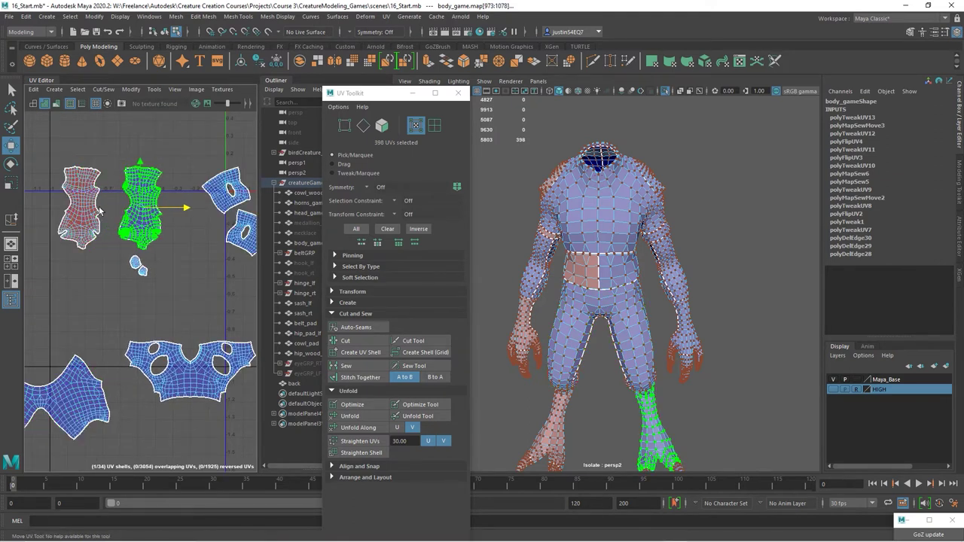
{"action": "key", "text": "ctrl+z"}
{"action": "left_click", "coordinate": [131, 89]}
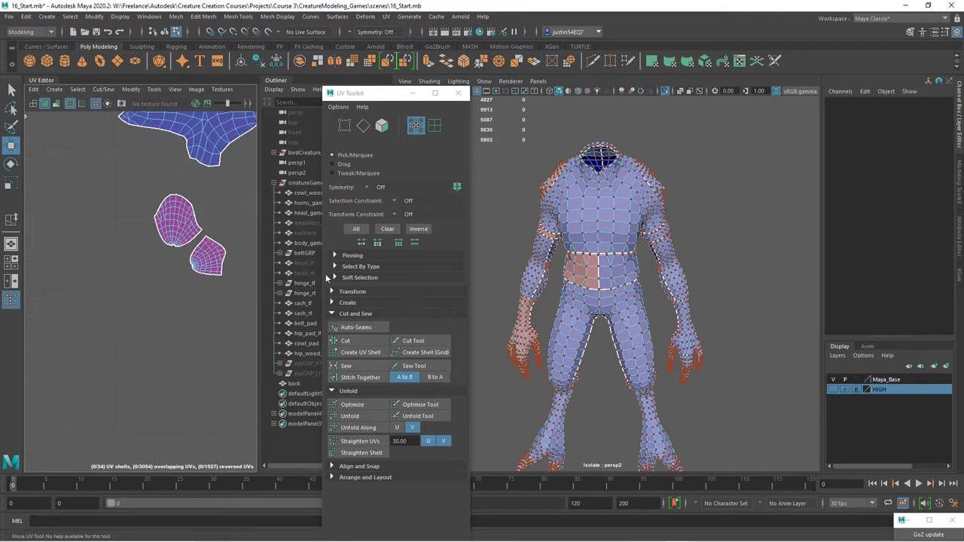
Step: Separate the two small foot UV shells from their mirrored copies and flip the reversed copies
{"action": "left_click", "coordinate": [173, 220]}
{"action": "left_click_drag", "start_coordinate": [174, 220], "coordinate": [97, 222]}
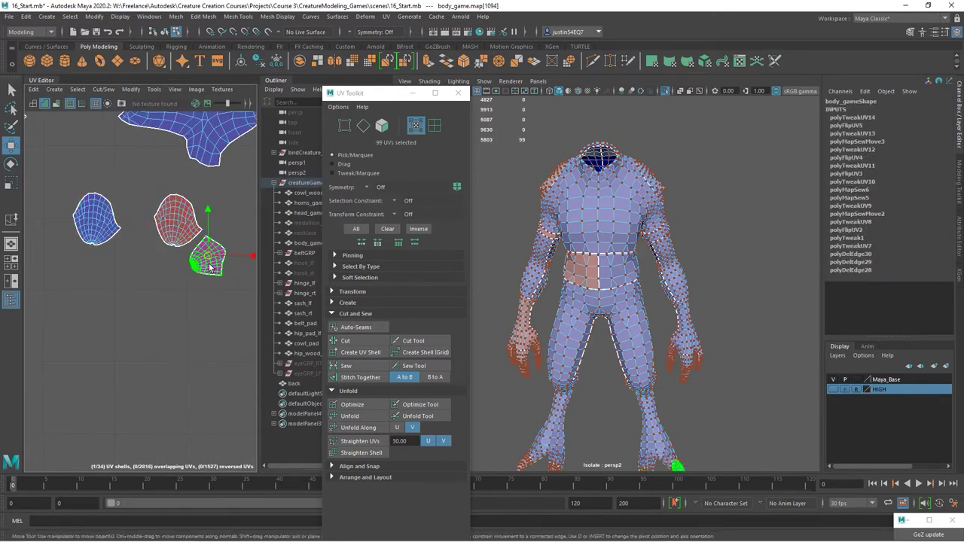
{"action": "left_click_drag", "start_coordinate": [208, 260], "coordinate": [181, 288]}
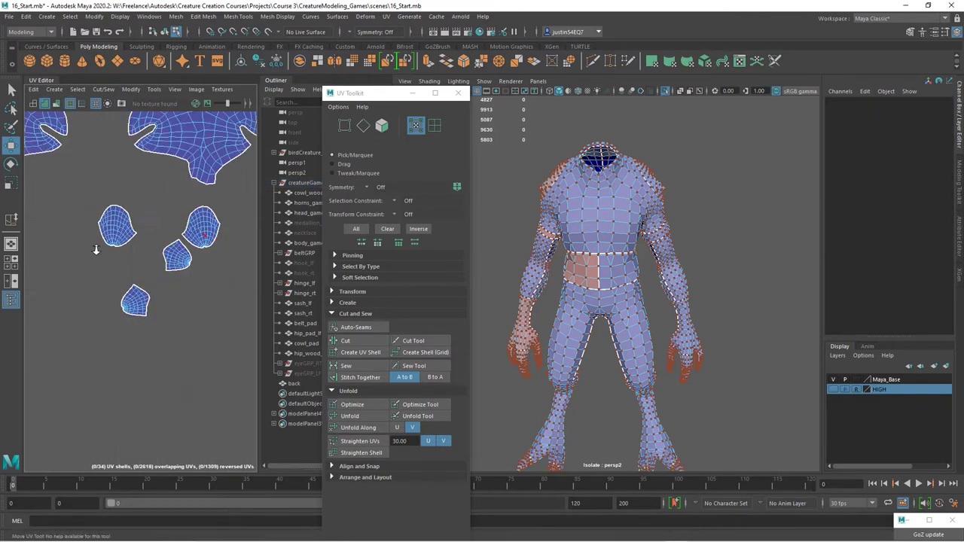
Step: Move the left waist-band UV shell below its mirrored copy and flip the copy
{"action": "right_click_drag", "start_coordinate": [95, 250], "coordinate": [52, 253], "text": "alt"}
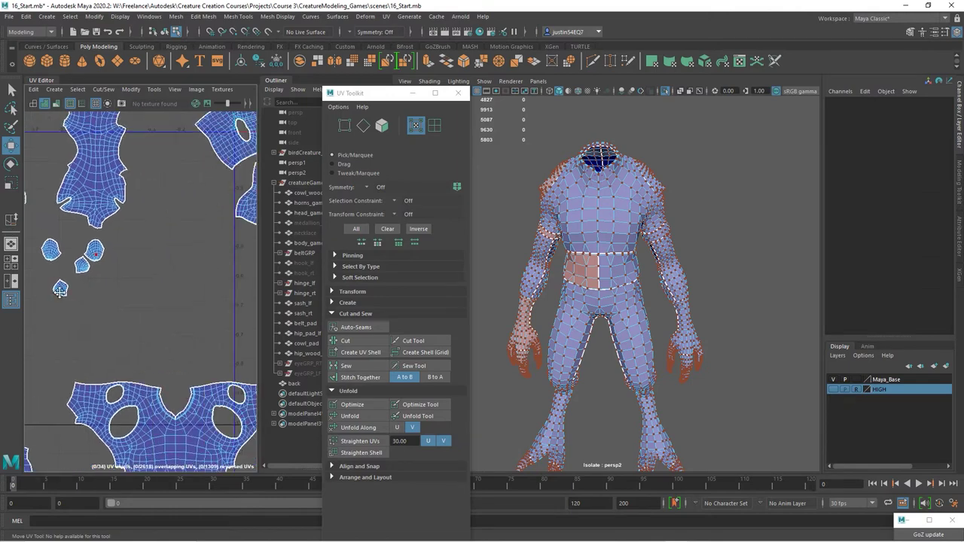
{"action": "right_click_drag", "start_coordinate": [218, 292], "coordinate": [195, 284], "text": "alt"}
{"action": "middle_click_drag", "start_coordinate": [195, 284], "coordinate": [135, 294], "text": "alt"}
{"action": "right_click_drag", "start_coordinate": [45, 177], "coordinate": [94, 198], "text": "alt"}
{"action": "left_click", "coordinate": [92, 203]}
{"action": "middle_click_drag", "start_coordinate": [101, 239], "coordinate": [154, 267], "text": "alt"}
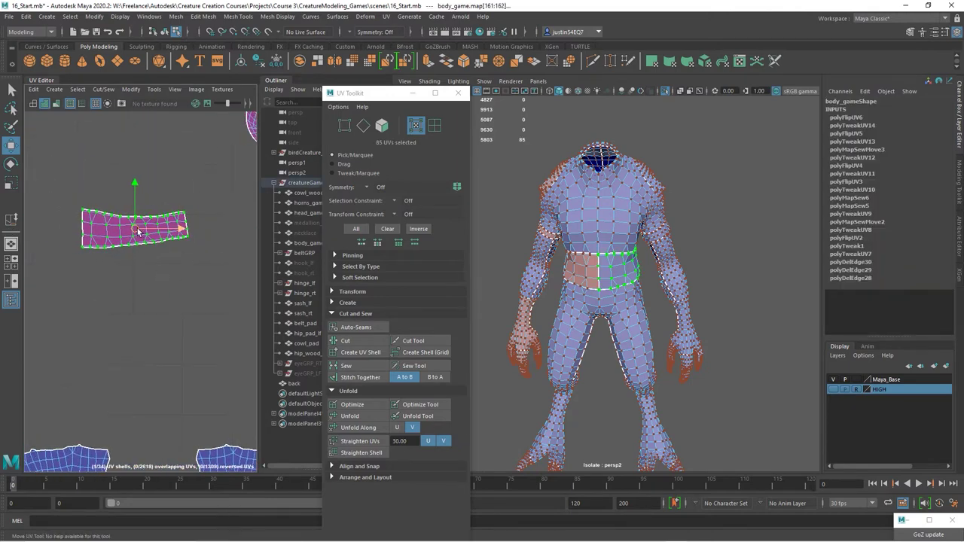
{"action": "left_click_drag", "start_coordinate": [137, 230], "coordinate": [136, 288]}
{"action": "left_click", "coordinate": [134, 229]}
{"action": "left_click", "coordinate": [131, 90]}
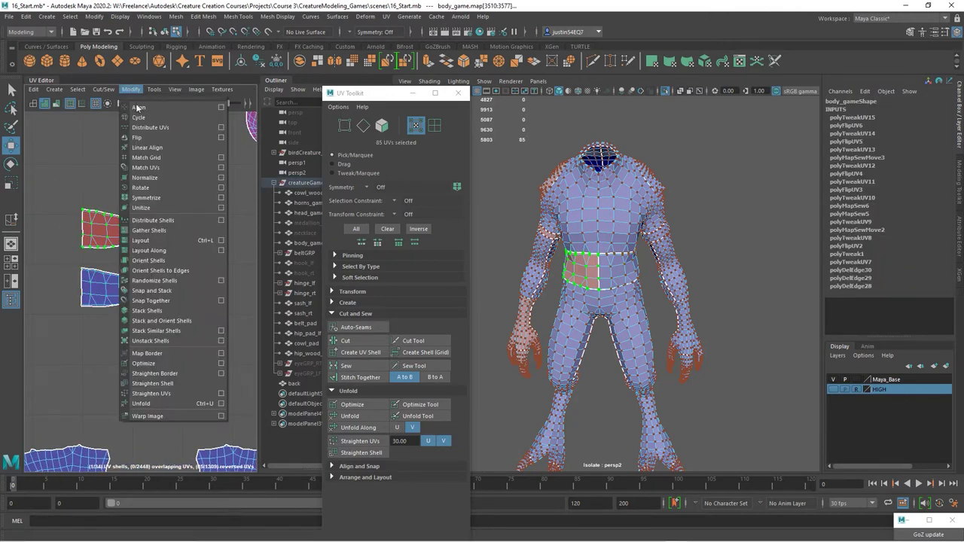
{"action": "left_click", "coordinate": [148, 140]}
Step: Select the centre-front end edges of the waist-band UV shell and sew the two waist halves together
{"action": "middle_click_drag", "start_coordinate": [83, 277], "coordinate": [151, 245], "text": "alt"}
{"action": "right_click_drag", "start_coordinate": [151, 254], "coordinate": [152, 228]}
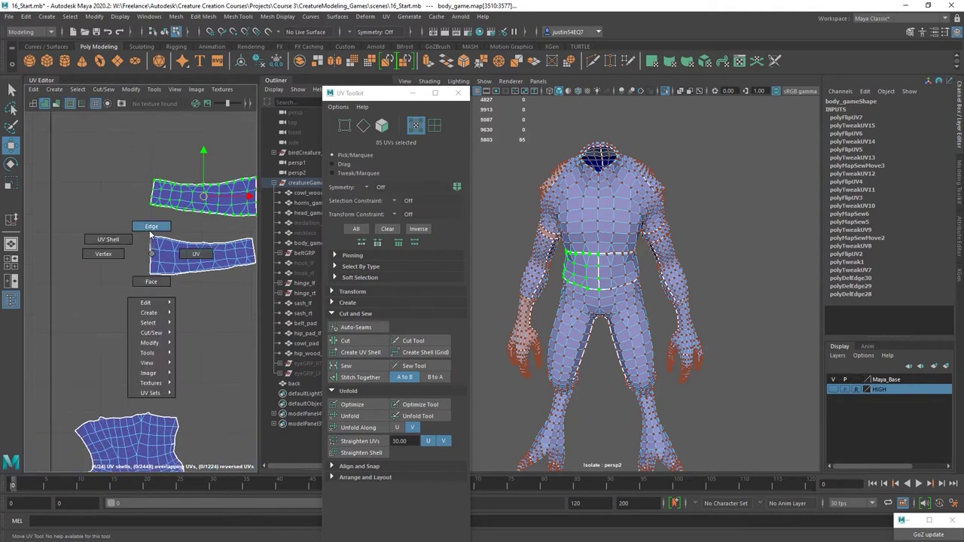
{"action": "double_click", "coordinate": [151, 256]}
{"action": "left_click", "coordinate": [349, 375]}
Step: Select the whole joined waist-band UV shell and unfold it
{"action": "right_click_drag", "start_coordinate": [191, 281], "coordinate": [218, 279]}
{"action": "double_click", "coordinate": [198, 272]}
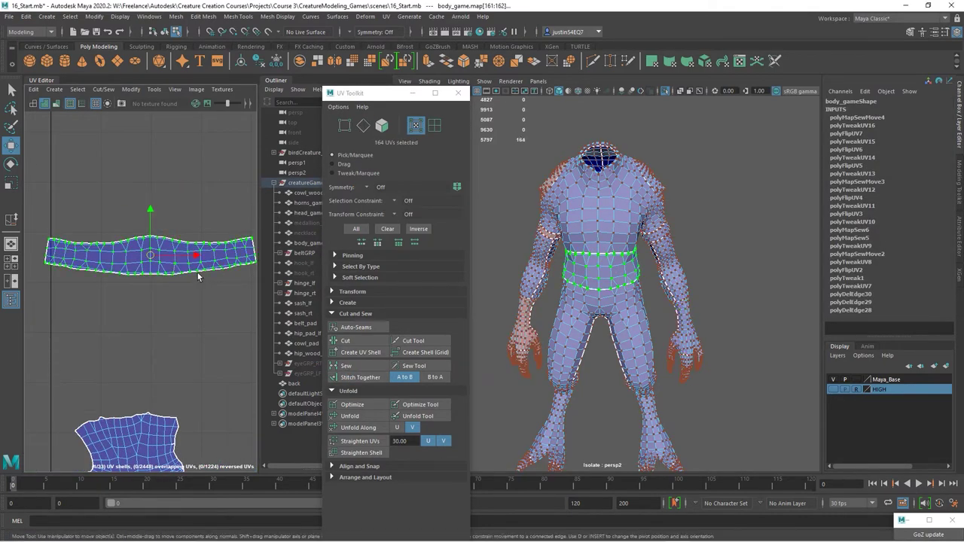
{"action": "left_click", "coordinate": [368, 416]}
{"action": "left_click", "coordinate": [198, 342]}
Step: Separate the two overlapping sleeve-band UV shells and move the reversed right-arm band to clear space above the foot shells
{"action": "scroll", "coordinate": [209, 286], "scroll_direction": "down", "scroll_amount": 4}
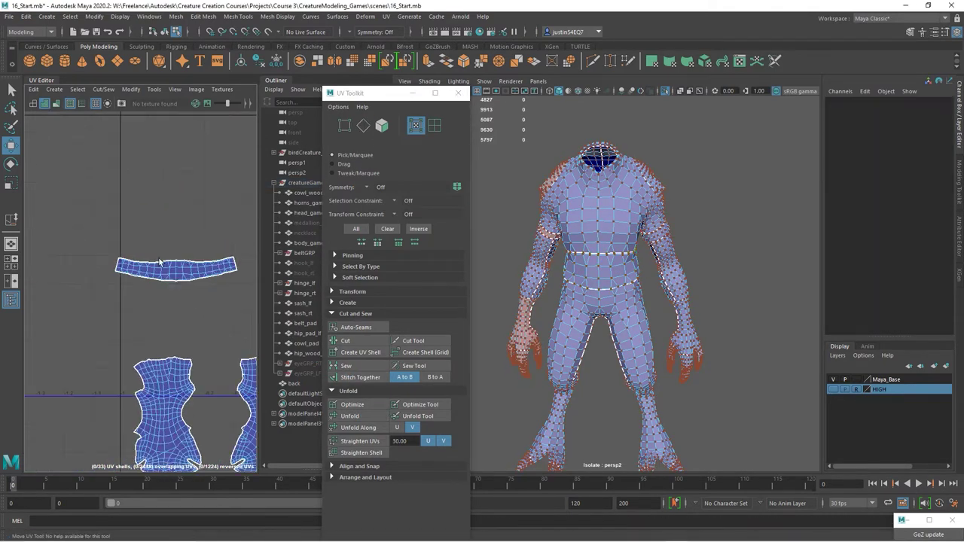
{"action": "middle_click_drag", "start_coordinate": [222, 288], "coordinate": [135, 288], "text": "alt"}
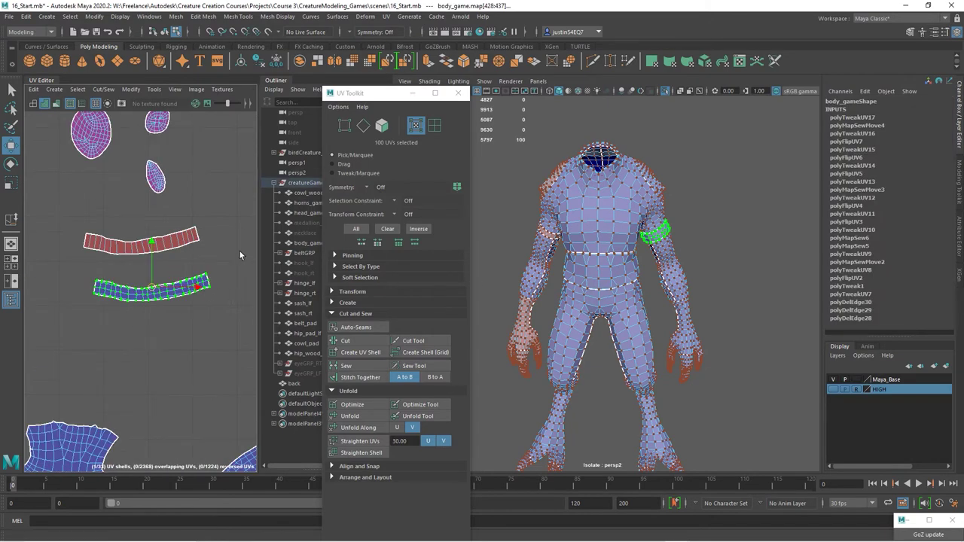
{"action": "scroll", "coordinate": [173, 253], "scroll_direction": "down", "scroll_amount": 3}
{"action": "left_click", "coordinate": [161, 248]}
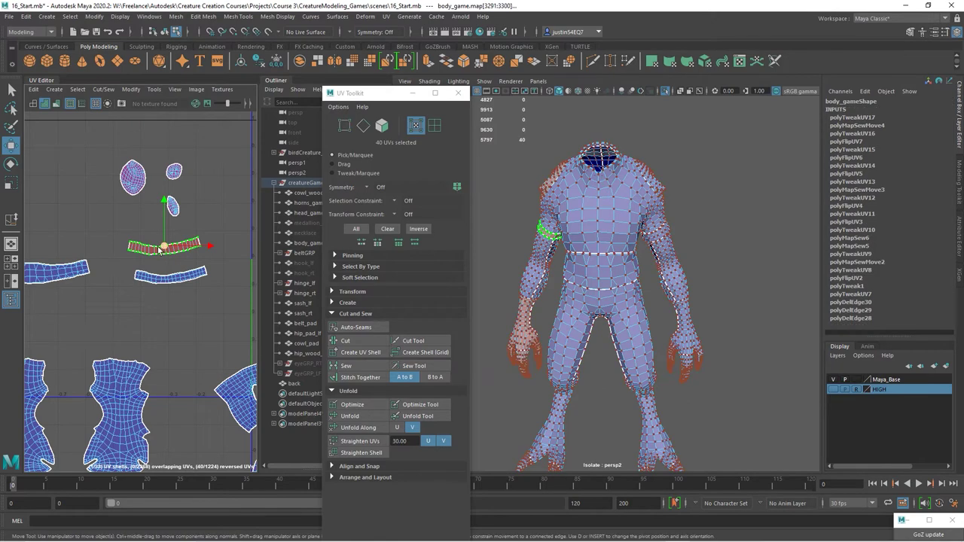
{"action": "left_click_drag", "start_coordinate": [160, 250], "coordinate": [171, 278]}
{"action": "middle_click_drag", "start_coordinate": [199, 329], "coordinate": [199, 231], "text": "alt"}
{"action": "scroll", "coordinate": [186, 205], "scroll_direction": "down", "scroll_amount": 3}
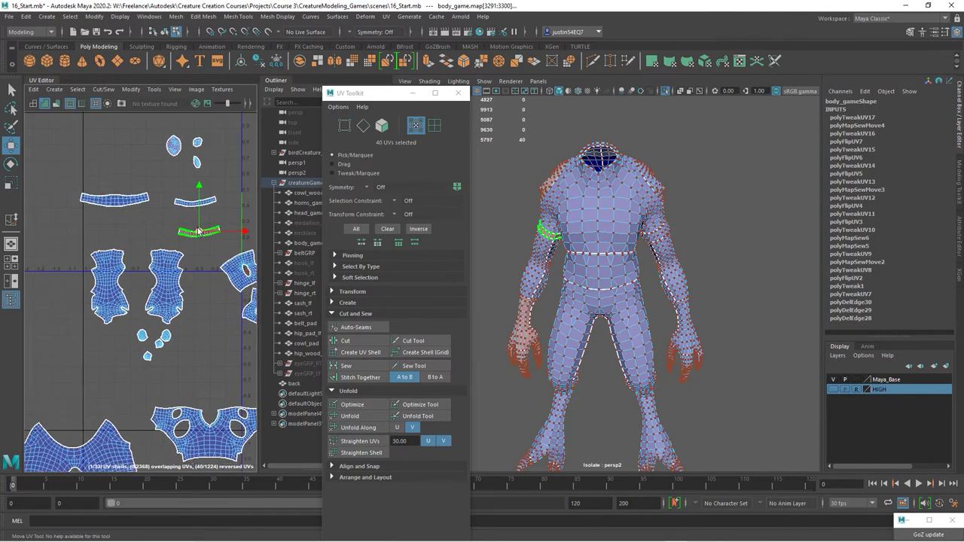
{"action": "left_click_drag", "start_coordinate": [159, 225], "coordinate": [157, 226]}
Step: Move the right forearm UV shell and its sleeve-band shell to open space, band above forearm, and flip the band
{"action": "right_click_drag", "start_coordinate": [178, 239], "coordinate": [263, 255], "text": "alt"}
{"action": "middle_click_drag", "start_coordinate": [223, 234], "coordinate": [225, 255], "text": "alt"}
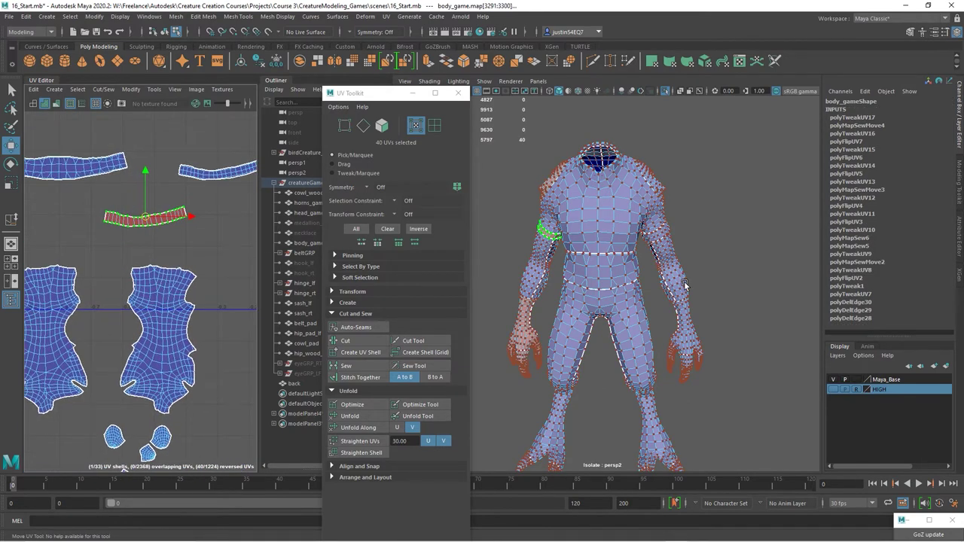
{"action": "left_click_drag", "start_coordinate": [686, 280], "coordinate": [746, 292], "text": "alt"}
{"action": "middle_click_drag", "start_coordinate": [176, 256], "coordinate": [158, 258], "text": "alt"}
{"action": "right_click_drag", "start_coordinate": [157, 258], "coordinate": [91, 241], "text": "alt"}
{"action": "middle_click_drag", "start_coordinate": [236, 286], "coordinate": [191, 289], "text": "alt"}
{"action": "left_click", "coordinate": [140, 268]}
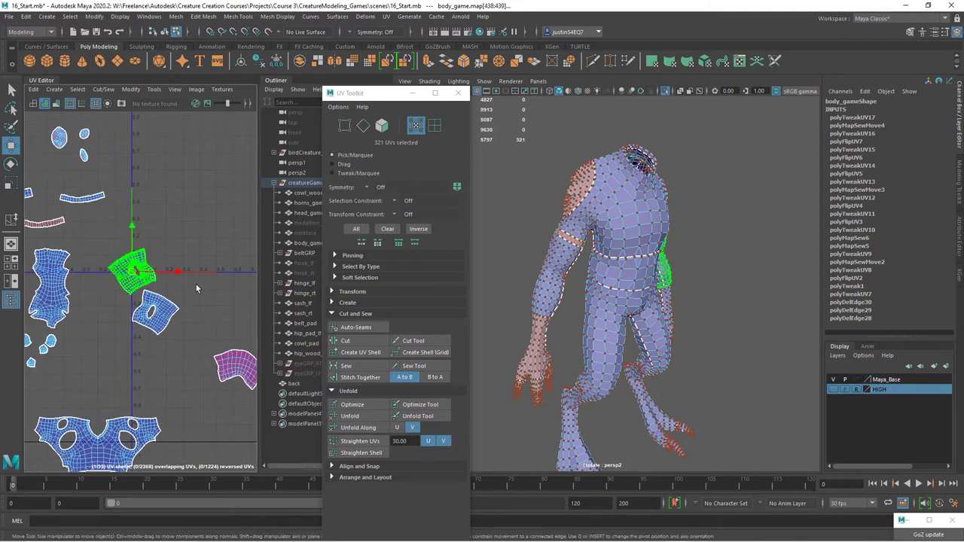
{"action": "left_click", "coordinate": [178, 311]}
{"action": "left_click_drag", "start_coordinate": [154, 313], "coordinate": [158, 312]}
{"action": "left_click_drag", "start_coordinate": [158, 312], "coordinate": [189, 279]}
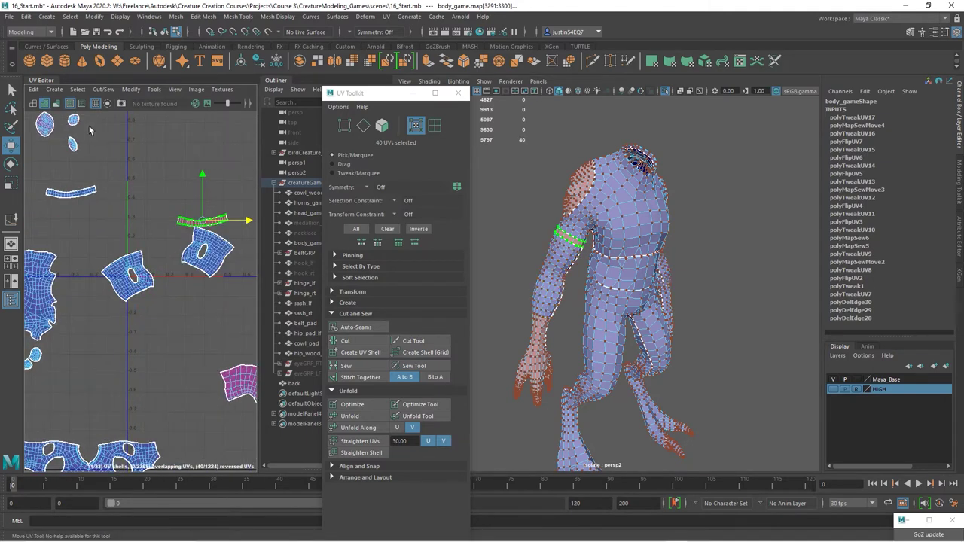
{"action": "left_click", "coordinate": [113, 89]}
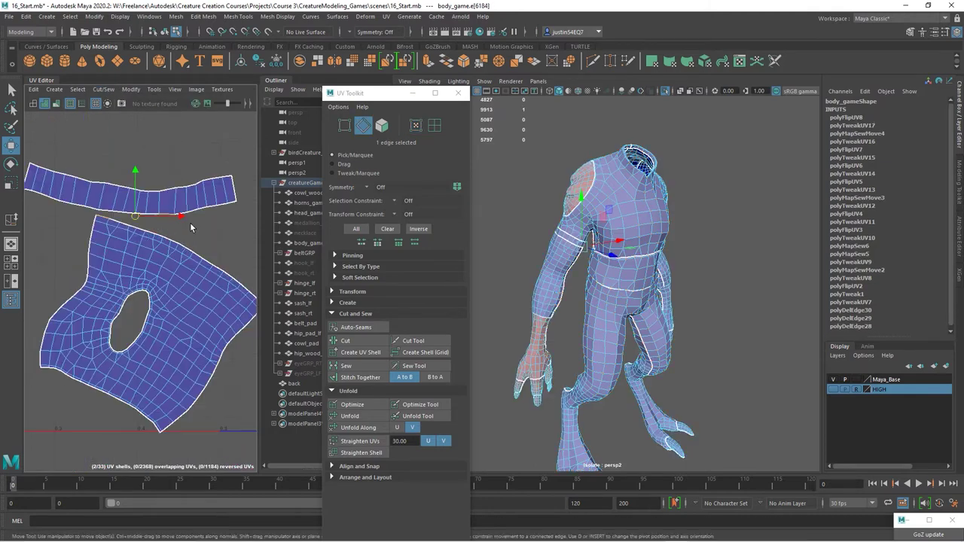
Step: Cut the right sleeve-band UV shell across its width and stitch the cut-off piece onto the band's opposite end
{"action": "left_click", "coordinate": [345, 340]}
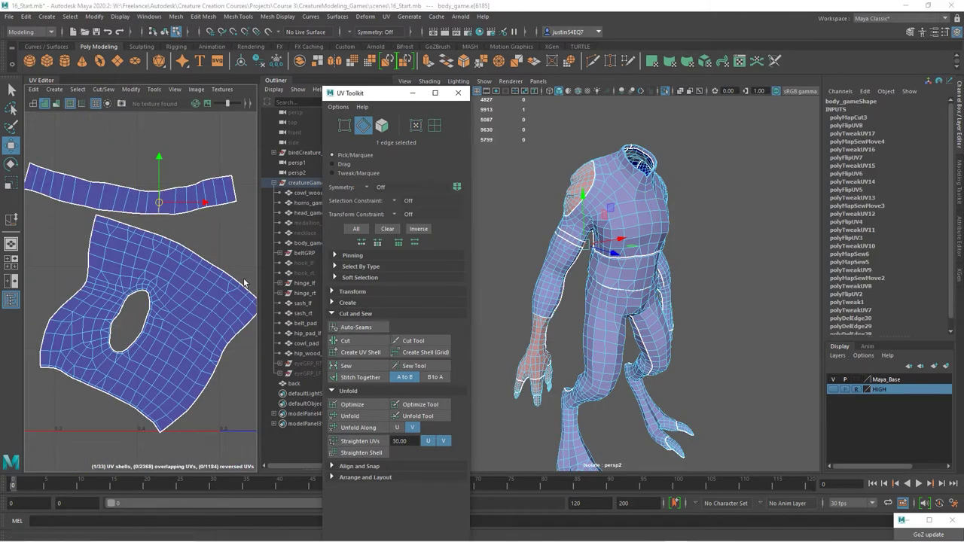
{"action": "left_click", "coordinate": [361, 377]}
Step: Stitch the right sleeve-band UV shell to the forearm shell and sew their matching border edges
{"action": "left_click", "coordinate": [106, 223]}
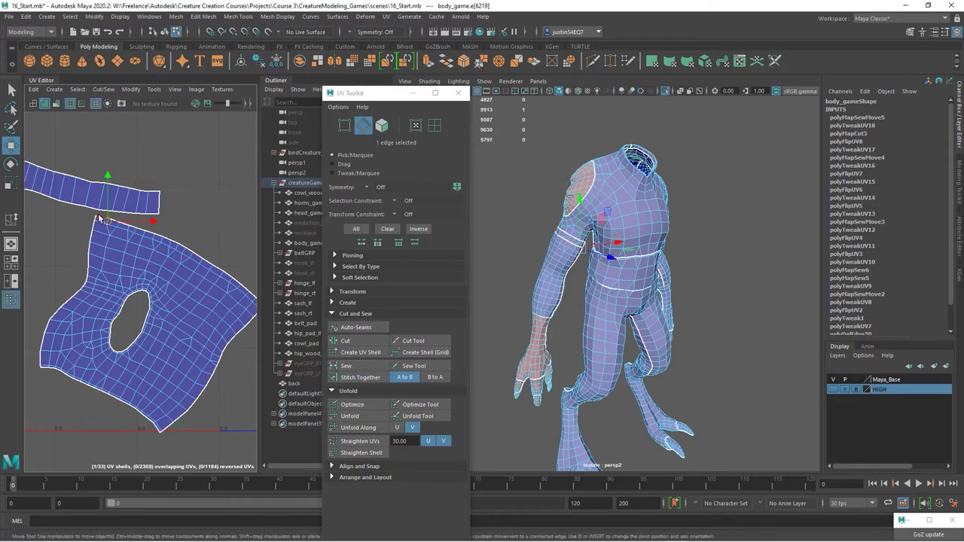
{"action": "middle_click_drag", "start_coordinate": [208, 280], "coordinate": [174, 291], "text": "alt"}
{"action": "left_click", "coordinate": [231, 315], "text": "shift"}
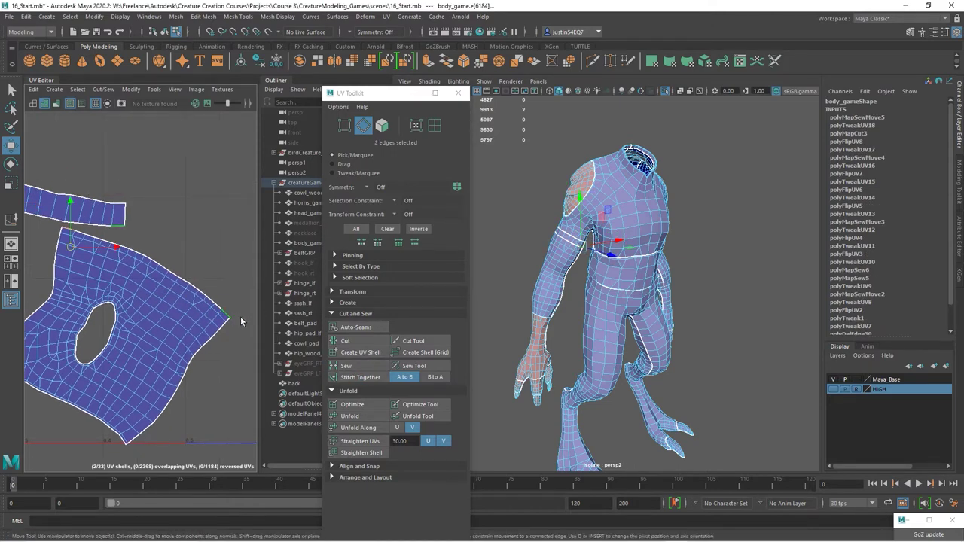
{"action": "left_click", "coordinate": [345, 380]}
{"action": "left_click", "coordinate": [346, 378]}
{"action": "left_click", "coordinate": [348, 366]}
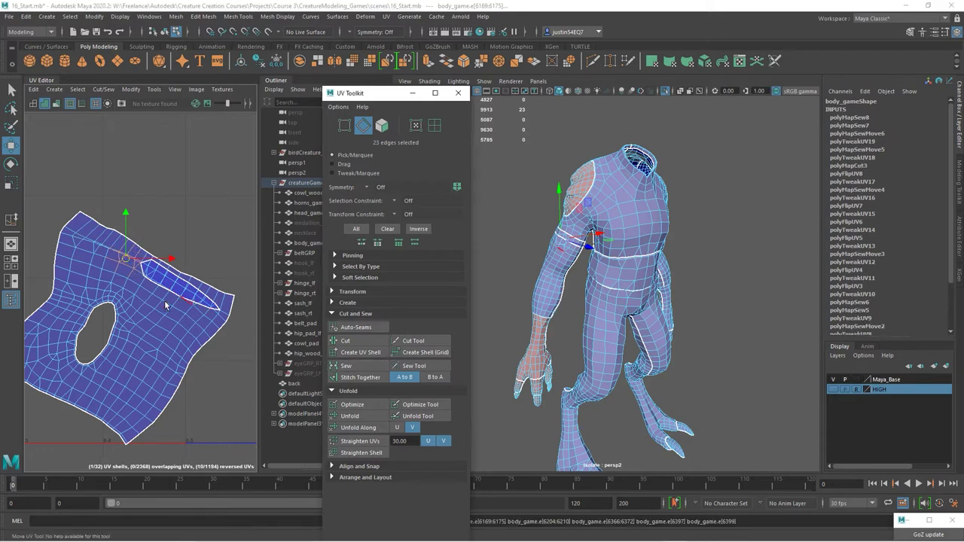
Step: Select the whole joined right forearm and sleeve-band UV shell and unfold it
{"action": "right_click_drag", "start_coordinate": [166, 302], "coordinate": [150, 283]}
{"action": "double_click", "coordinate": [200, 302]}
{"action": "left_click", "coordinate": [368, 415]}
{"action": "left_click", "coordinate": [223, 290]}
Step: Separate the two overlapping large oval shoulder UV shells and flip the reversed right-shoulder one
{"action": "left_click_drag", "start_coordinate": [150, 283], "coordinate": [168, 305], "text": "alt"}
{"action": "right_click_drag", "start_coordinate": [168, 306], "coordinate": [174, 225], "text": "alt"}
{"action": "double_click", "coordinate": [139, 198]}
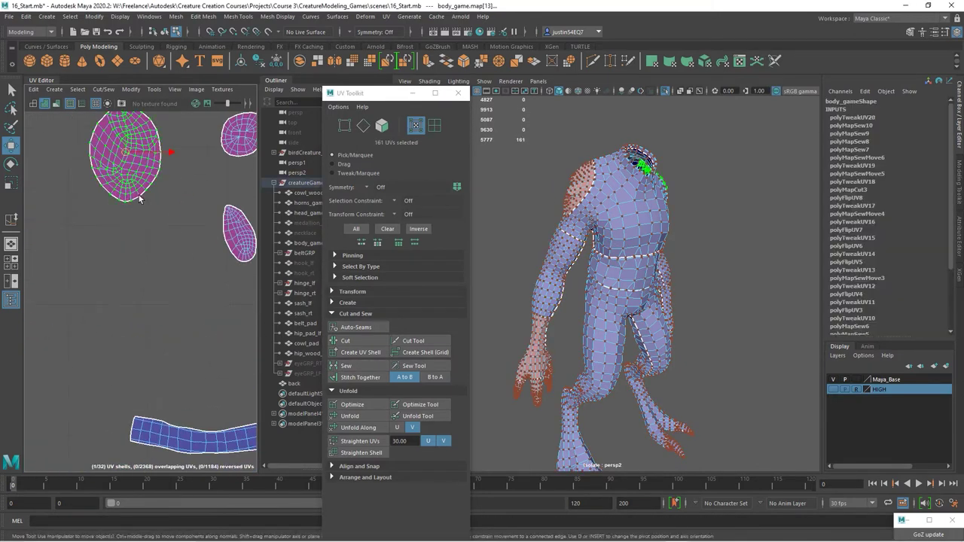
{"action": "left_click_drag", "start_coordinate": [128, 151], "coordinate": [38, 151]}
{"action": "double_click", "coordinate": [113, 151]}
{"action": "left_click", "coordinate": [131, 89]}
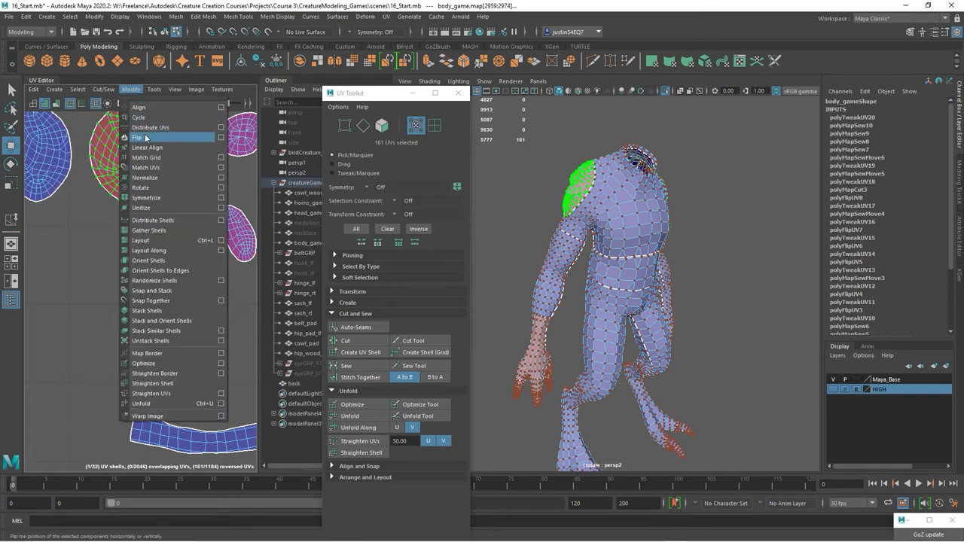
{"action": "left_click", "coordinate": [146, 138]}
Step: Separate the overlapping pair of small rounded UV shells beside the shoulder ovals and flip the reversed one
{"action": "middle_click_drag", "start_coordinate": [171, 216], "coordinate": [119, 266], "text": "alt"}
{"action": "double_click", "coordinate": [179, 192]}
{"action": "left_click_drag", "start_coordinate": [190, 183], "coordinate": [143, 162]}
{"action": "double_click", "coordinate": [196, 181]}
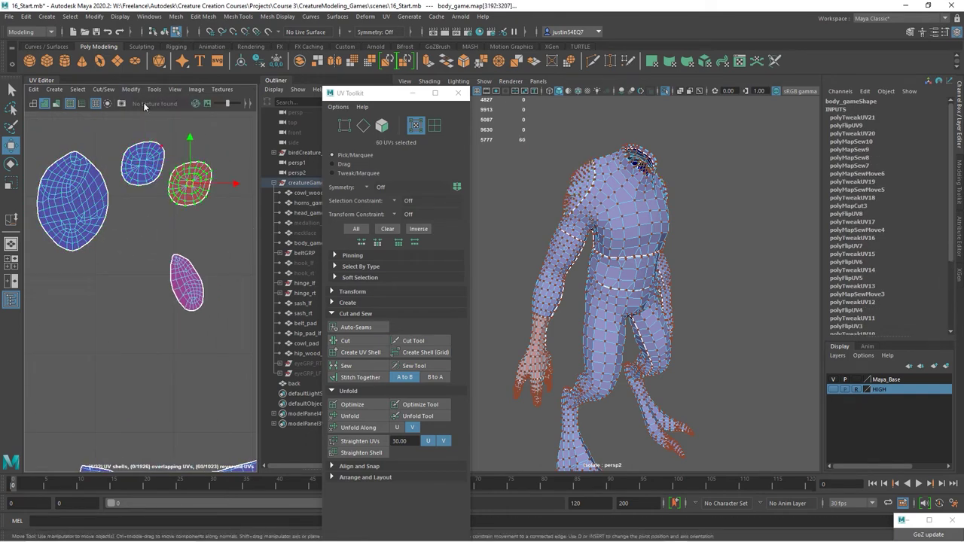
{"action": "left_click", "coordinate": [131, 90]}
{"action": "left_click", "coordinate": [146, 138]}
Step: Separate the overlapping pair of leaf-shaped UV shells and flip the reversed one
{"action": "double_click", "coordinate": [186, 283]}
{"action": "left_click_drag", "start_coordinate": [187, 281], "coordinate": [141, 293]}
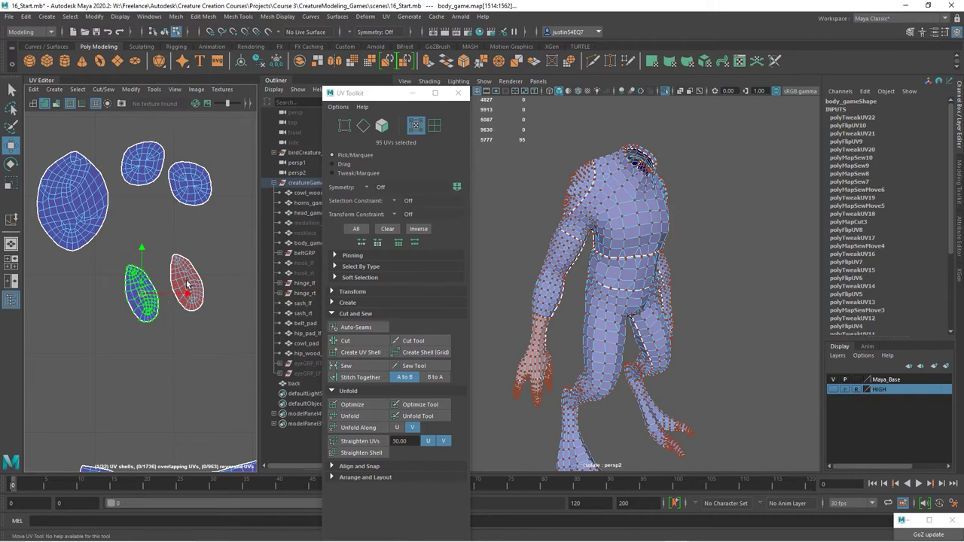
{"action": "double_click", "coordinate": [188, 285]}
{"action": "left_click", "coordinate": [131, 90]}
{"action": "left_click", "coordinate": [146, 138]}
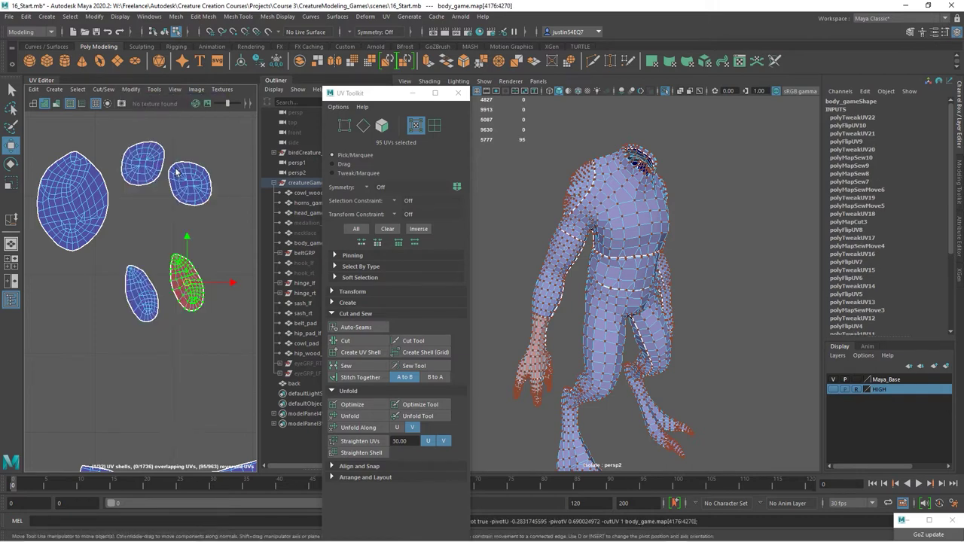
{"action": "left_click", "coordinate": [230, 256]}
Step: Move the left middle-finger UV shell down, clear of its overlapping right-hand duplicate
{"action": "right_click_drag", "start_coordinate": [228, 304], "coordinate": [189, 297], "text": "alt"}
{"action": "scroll", "coordinate": [189, 296], "scroll_direction": "up", "scroll_amount": 3}
{"action": "left_click", "coordinate": [146, 281]}
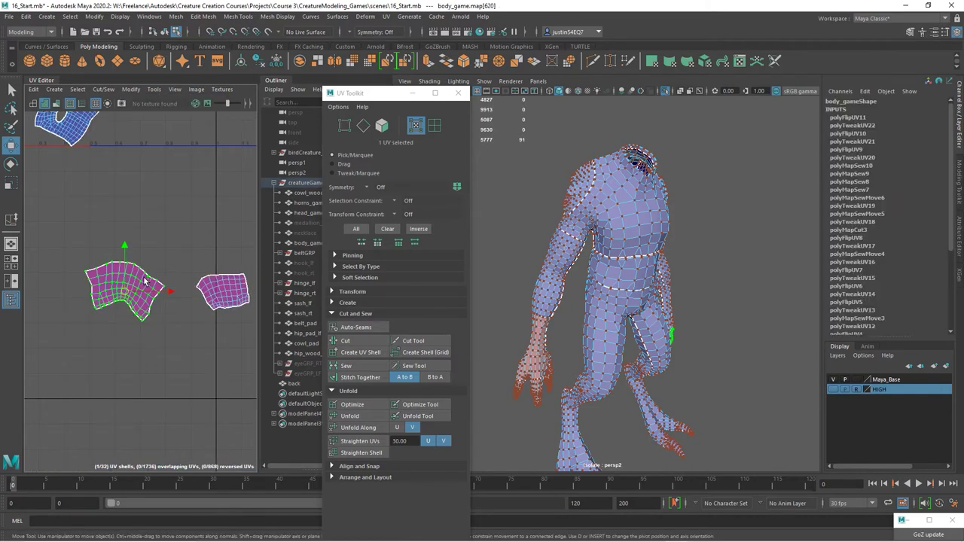
{"action": "left_click_drag", "start_coordinate": [597, 299], "coordinate": [503, 307], "text": "alt"}
{"action": "middle_click_drag", "start_coordinate": [648, 339], "coordinate": [636, 301], "text": "alt"}
{"action": "right_click_drag", "start_coordinate": [641, 301], "coordinate": [712, 309], "text": "alt"}
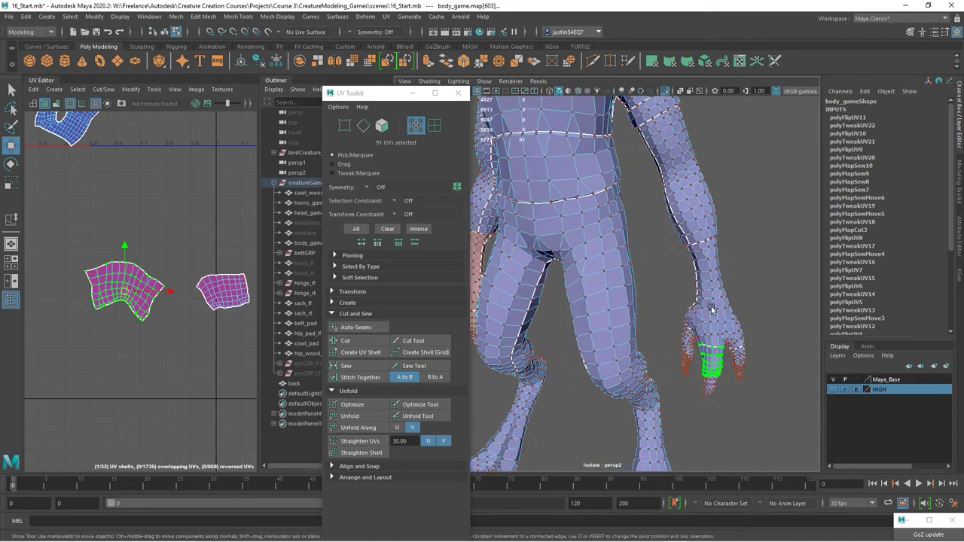
{"action": "middle_click_drag", "start_coordinate": [169, 288], "coordinate": [197, 278], "text": "alt"}
{"action": "left_click_drag", "start_coordinate": [152, 282], "coordinate": [161, 356]}
Step: Move the other two left-hand finger UV shells down, clear of their overlapping right-hand duplicates
{"action": "middle_click_drag", "start_coordinate": [217, 316], "coordinate": [93, 268], "text": "alt"}
{"action": "double_click", "coordinate": [130, 234]}
{"action": "left_click_drag", "start_coordinate": [130, 235], "coordinate": [137, 299]}
{"action": "double_click", "coordinate": [196, 228]}
{"action": "left_click_drag", "start_coordinate": [196, 229], "coordinate": [206, 297]}
Step: Select the three reversed right-hand finger UV shells together and flip them
{"action": "double_click", "coordinate": [199, 220]}
{"action": "double_click", "coordinate": [127, 232], "text": "shift"}
{"action": "double_click", "coordinate": [46, 229], "text": "shift"}
{"action": "left_click", "coordinate": [131, 90]}
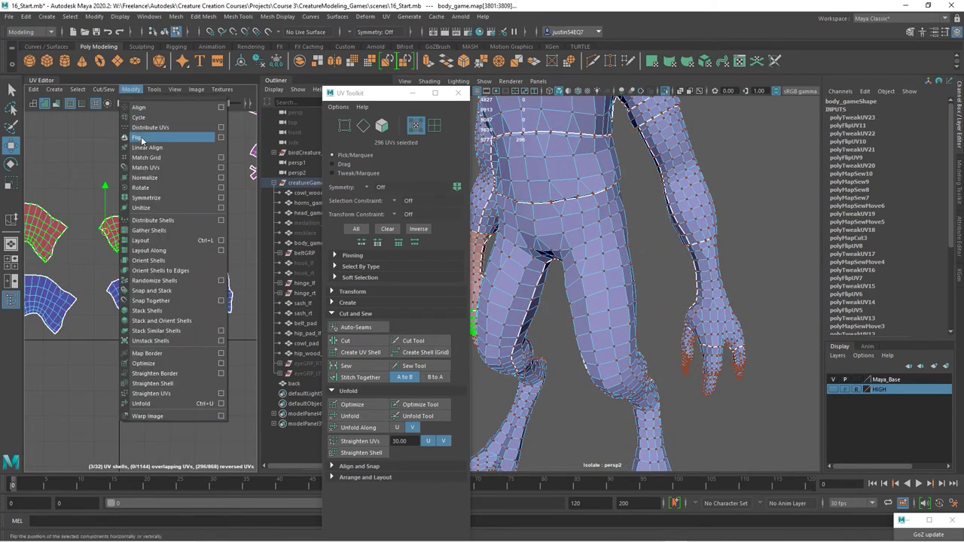
{"action": "left_click", "coordinate": [138, 137]}
{"action": "left_click", "coordinate": [119, 155]}
Step: Separate the two overlapping main hand UV shells and flip the reversed one
{"action": "right_click_drag", "start_coordinate": [165, 229], "coordinate": [124, 232], "text": "alt"}
{"action": "middle_click_drag", "start_coordinate": [189, 197], "coordinate": [143, 233], "text": "alt"}
{"action": "double_click", "coordinate": [205, 219]}
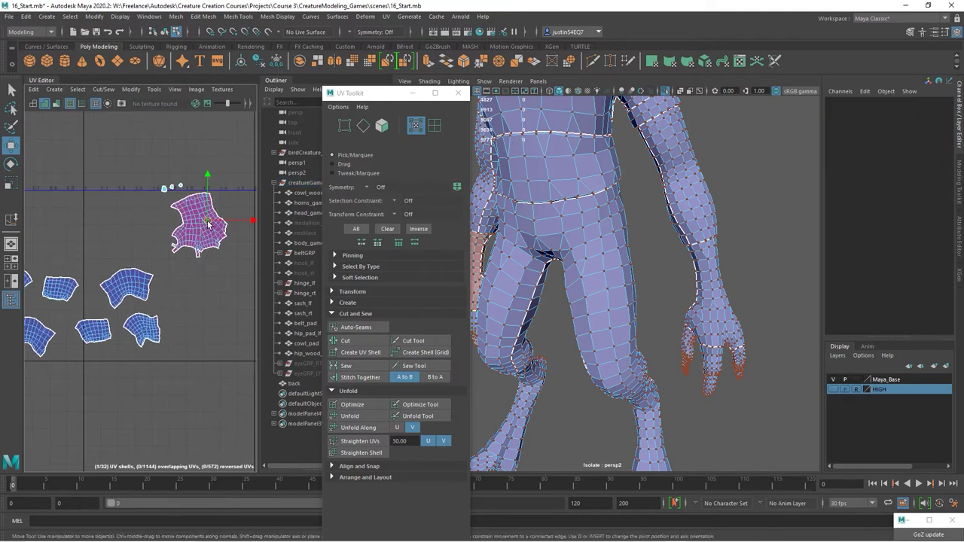
{"action": "left_click_drag", "start_coordinate": [174, 232], "coordinate": [173, 229]}
{"action": "double_click", "coordinate": [204, 219]}
{"action": "left_click", "coordinate": [130, 89]}
{"action": "left_click", "coordinate": [139, 137]}
Step: Move the three left-hand fingertip UV shells up, clear of their overlapping right-hand duplicates
{"action": "right_click_drag", "start_coordinate": [171, 192], "coordinate": [217, 194], "text": "alt"}
{"action": "left_click", "coordinate": [101, 227]}
{"action": "double_click", "coordinate": [100, 228]}
{"action": "left_click_drag", "start_coordinate": [101, 227], "coordinate": [97, 178]}
{"action": "double_click", "coordinate": [142, 212]}
{"action": "left_click_drag", "start_coordinate": [142, 212], "coordinate": [140, 180]}
{"action": "double_click", "coordinate": [192, 203]}
{"action": "left_click_drag", "start_coordinate": [193, 203], "coordinate": [178, 171]}
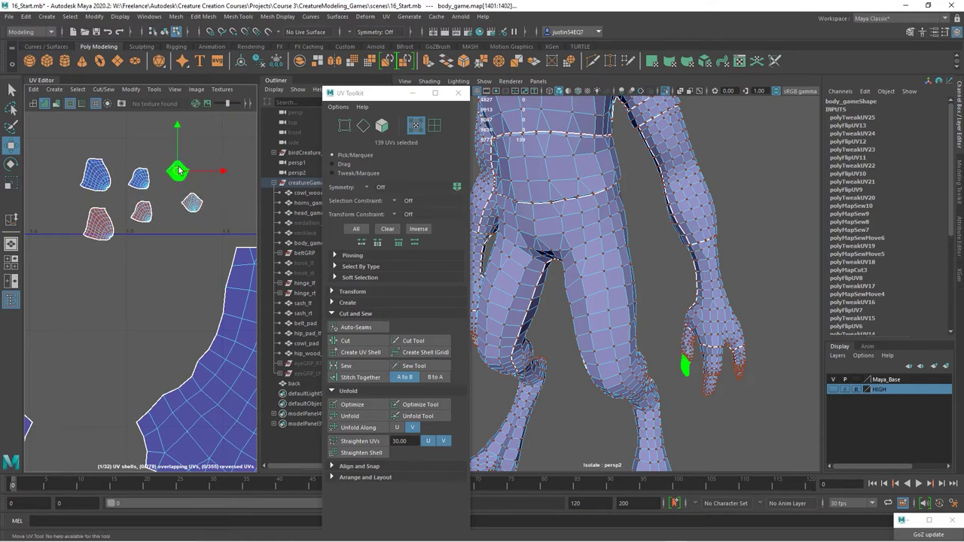
Step: Select the three reversed right-hand fingertip UV shells together and flip them
{"action": "double_click", "coordinate": [101, 226]}
{"action": "double_click", "coordinate": [142, 212], "text": "shift"}
{"action": "left_click", "coordinate": [130, 90]}
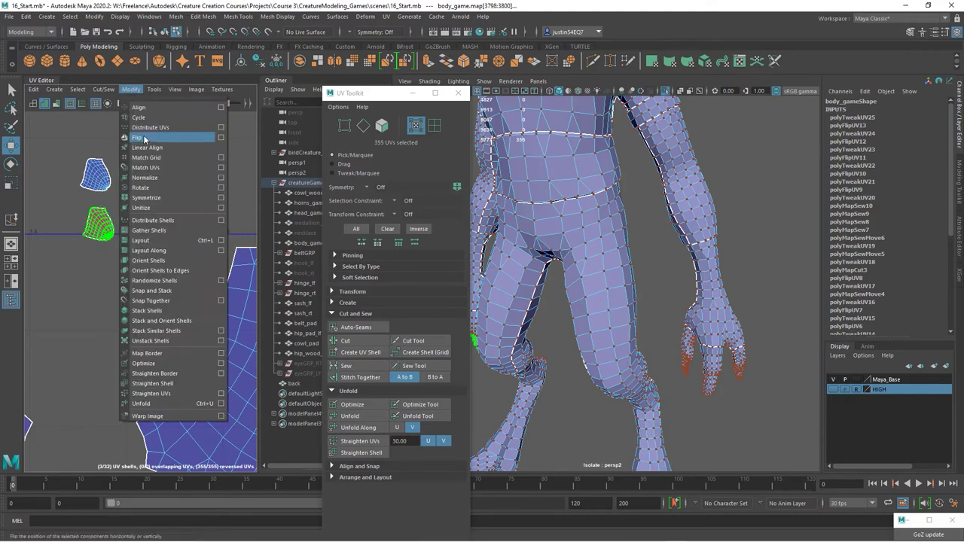
{"action": "left_click", "coordinate": [138, 137]}
{"action": "left_click", "coordinate": [797, 297]}
{"action": "key", "text": "f"}
{"action": "left_click_drag", "start_coordinate": [796, 297], "coordinate": [553, 299], "text": "alt"}
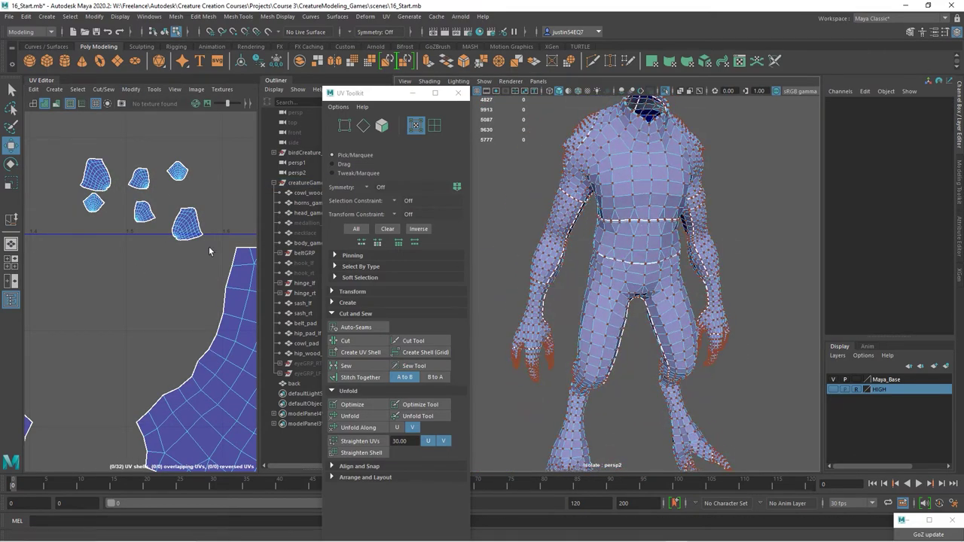
Step: Select all the body's UV shells and pack them into the 0–1 UV tile with the automatic layout
{"action": "right_click_drag", "start_coordinate": [185, 268], "coordinate": [29, 238], "text": "alt"}
{"action": "middle_click_drag", "start_coordinate": [149, 331], "coordinate": [143, 237], "text": "alt"}
{"action": "right_click_drag", "start_coordinate": [154, 241], "coordinate": [98, 232], "text": "alt"}
{"action": "scroll", "coordinate": [120, 232], "scroll_direction": "down", "scroll_amount": 4}
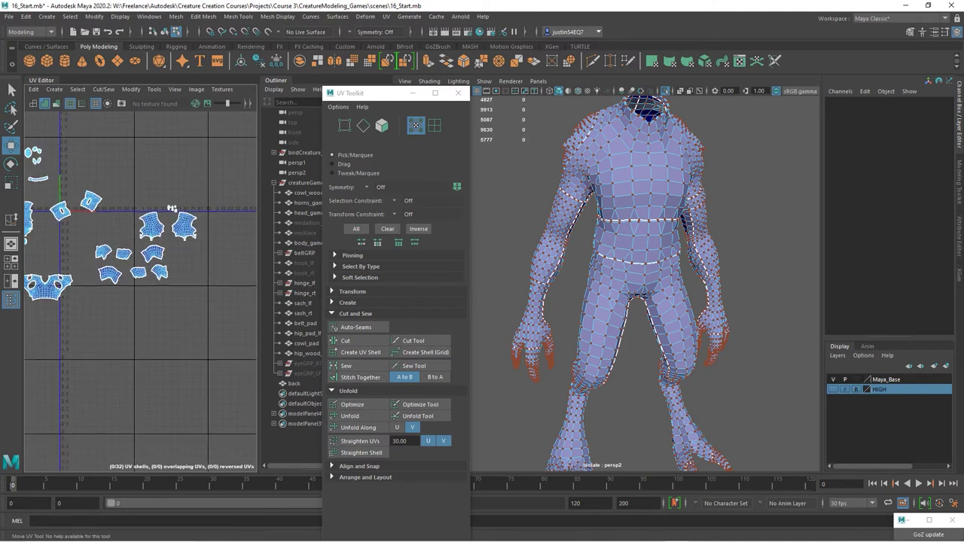
{"action": "scroll", "coordinate": [85, 270], "scroll_direction": "down", "scroll_amount": 3}
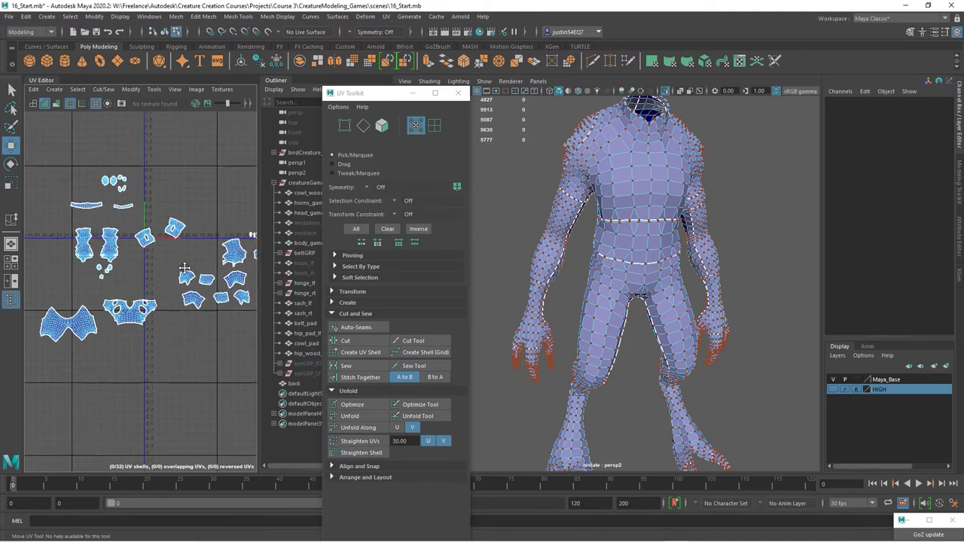
{"action": "right_click_drag", "start_coordinate": [99, 237], "coordinate": [150, 232]}
{"action": "left_click_drag", "start_coordinate": [233, 172], "coordinate": [34, 351]}
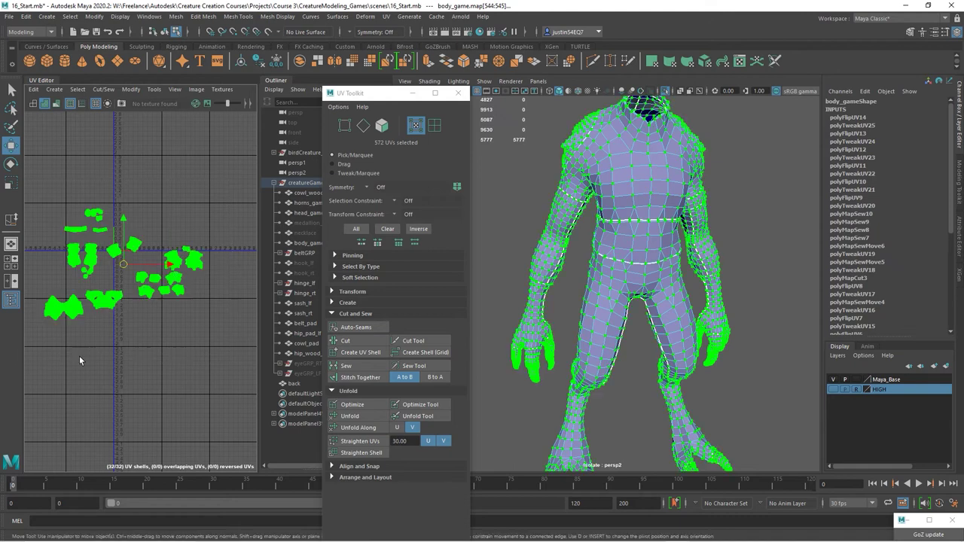
{"action": "left_click", "coordinate": [367, 477]}
{"action": "scroll", "coordinate": [415, 369], "scroll_direction": "down", "scroll_amount": 3}
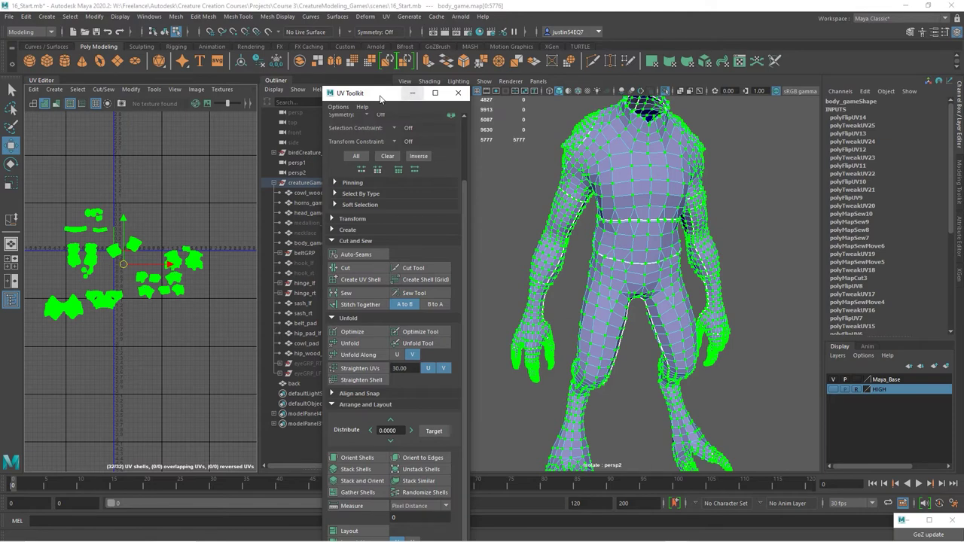
{"action": "left_click_drag", "start_coordinate": [380, 99], "coordinate": [400, 40]}
{"action": "left_click", "coordinate": [369, 472]}
Step: Scale the packed UV layout down slightly so the shells sit just inside the tile borders
{"action": "right_click_drag", "start_coordinate": [121, 240], "coordinate": [199, 267], "text": "alt"}
{"action": "middle_click_drag", "start_coordinate": [199, 267], "coordinate": [168, 297], "text": "alt"}
{"action": "right_click_drag", "start_coordinate": [167, 297], "coordinate": [107, 276], "text": "alt"}
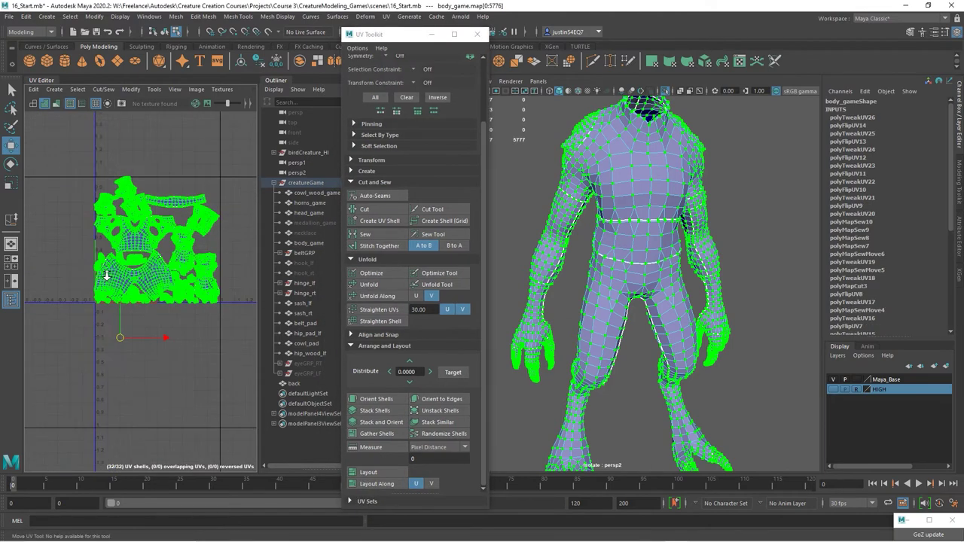
{"action": "scroll", "coordinate": [199, 301], "scroll_direction": "down", "scroll_amount": 1}
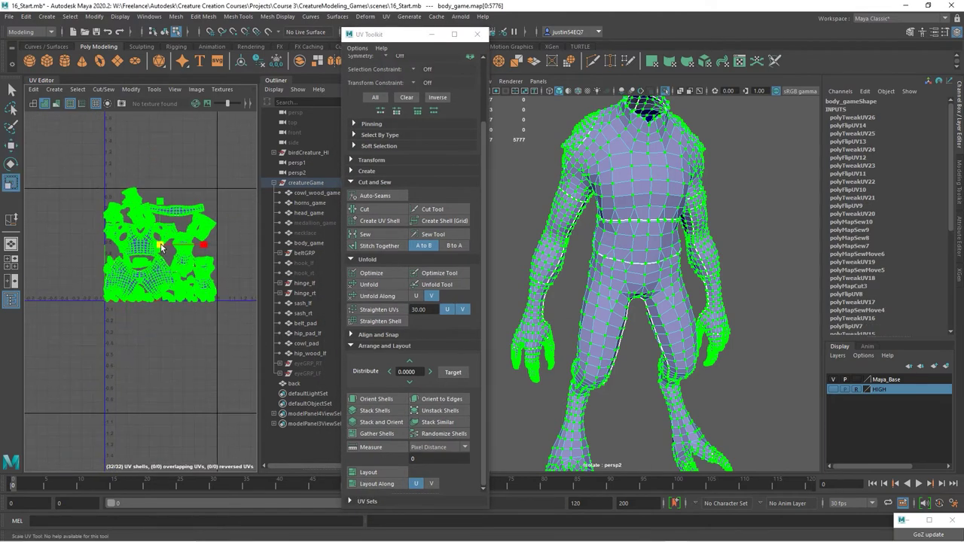
{"action": "left_click", "coordinate": [216, 137]}
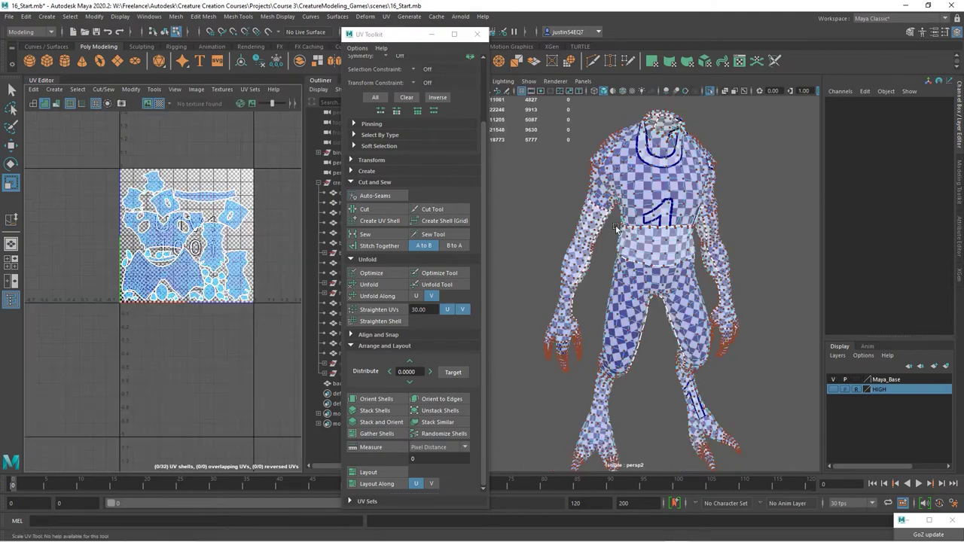
Step: Return the checkered body mesh to object selection and turn off the checker map display
{"action": "left_click_drag", "start_coordinate": [640, 267], "coordinate": [663, 290], "text": "alt"}
{"action": "right_click_drag", "start_coordinate": [217, 299], "coordinate": [355, 307], "text": "alt"}
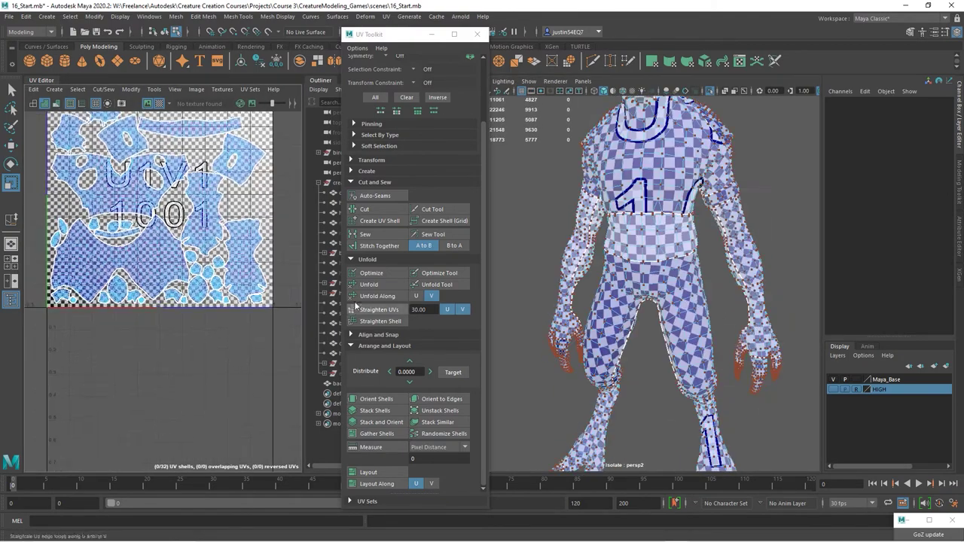
{"action": "middle_click_drag", "start_coordinate": [232, 178], "coordinate": [223, 260], "text": "alt"}
{"action": "left_click", "coordinate": [164, 33]}
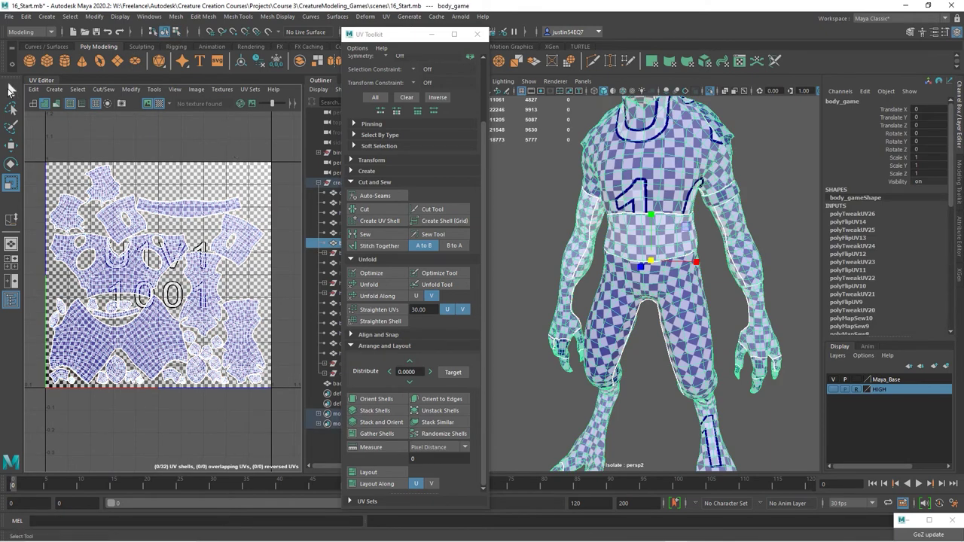
{"action": "left_click", "coordinate": [160, 104]}
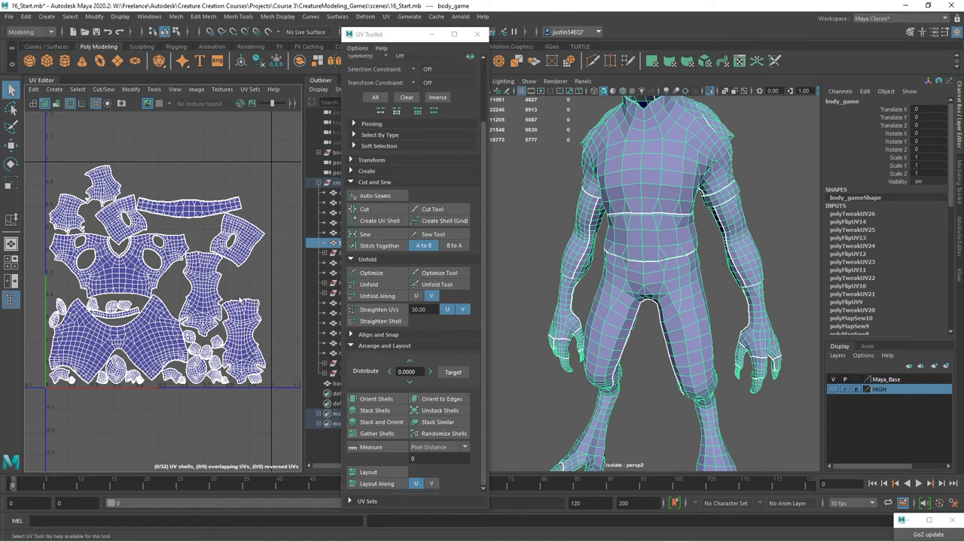
{"action": "scroll", "coordinate": [239, 300], "scroll_direction": "down", "scroll_amount": 2}
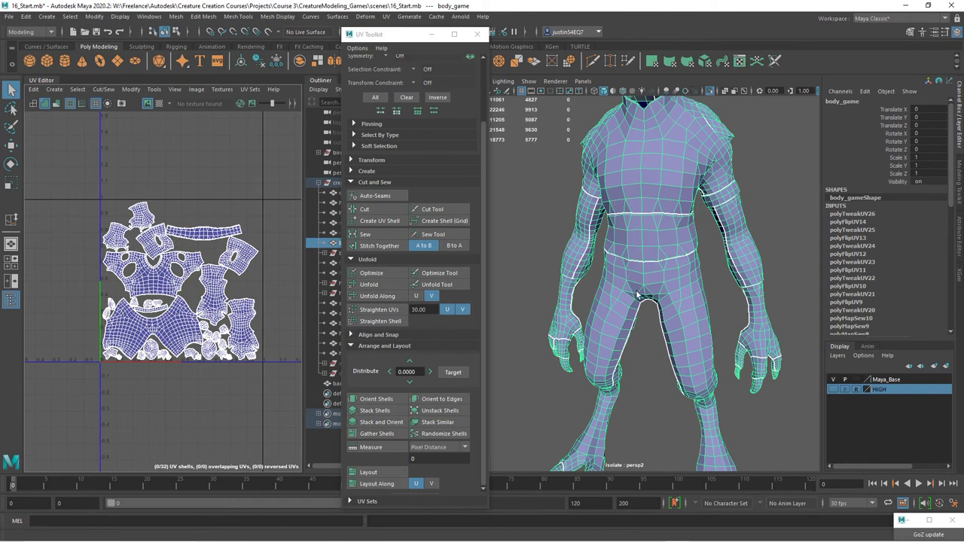
Step: Close the UV Toolkit and delete the body mesh's construction history
{"action": "left_click", "coordinate": [477, 34]}
{"action": "scroll", "coordinate": [564, 273], "scroll_direction": "down", "scroll_amount": 3}
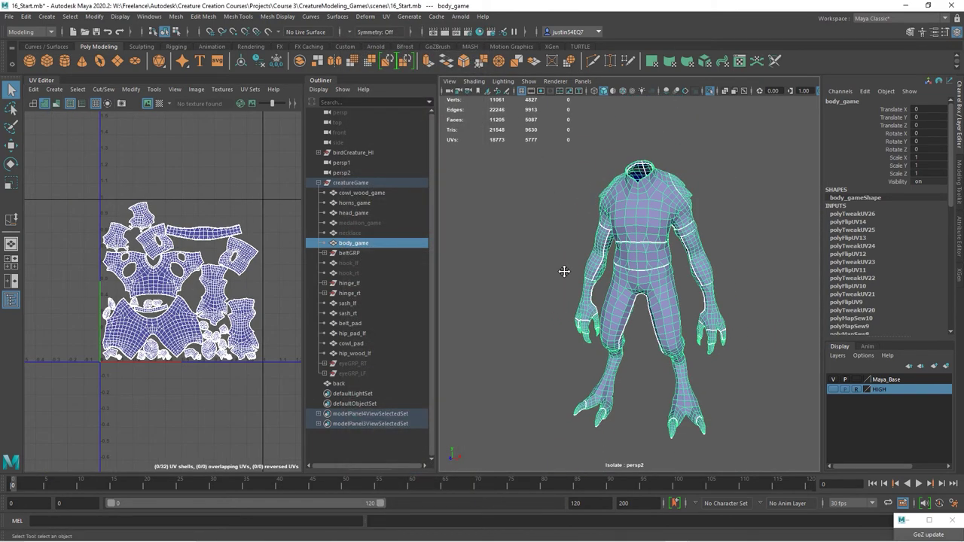
{"action": "left_click_drag", "start_coordinate": [564, 273], "coordinate": [450, 289], "text": "alt"}
{"action": "scroll", "coordinate": [627, 268], "scroll_direction": "up", "scroll_amount": 3}
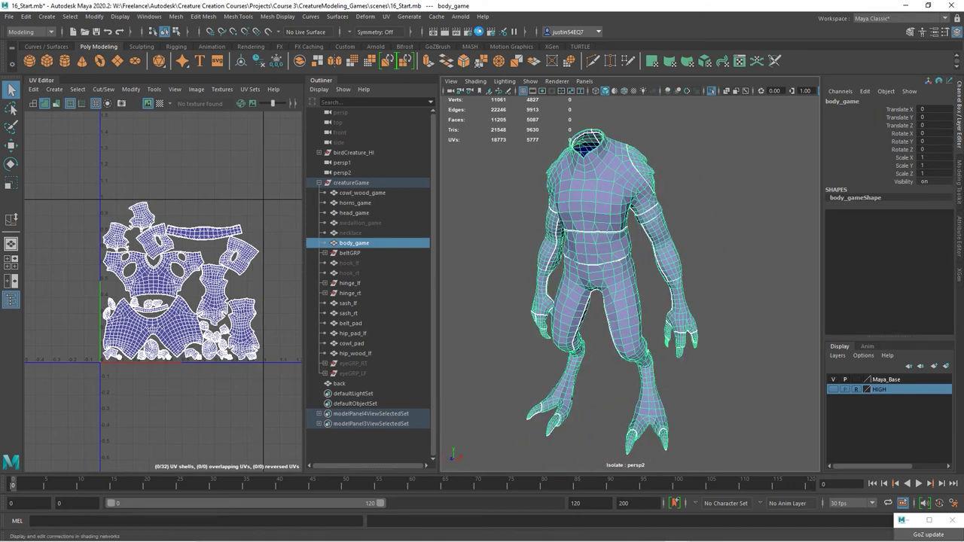
Step: Create a Blinn material named BODy in the Hypershade and assign it to the selected body mesh
{"action": "left_click", "coordinate": [478, 32]}
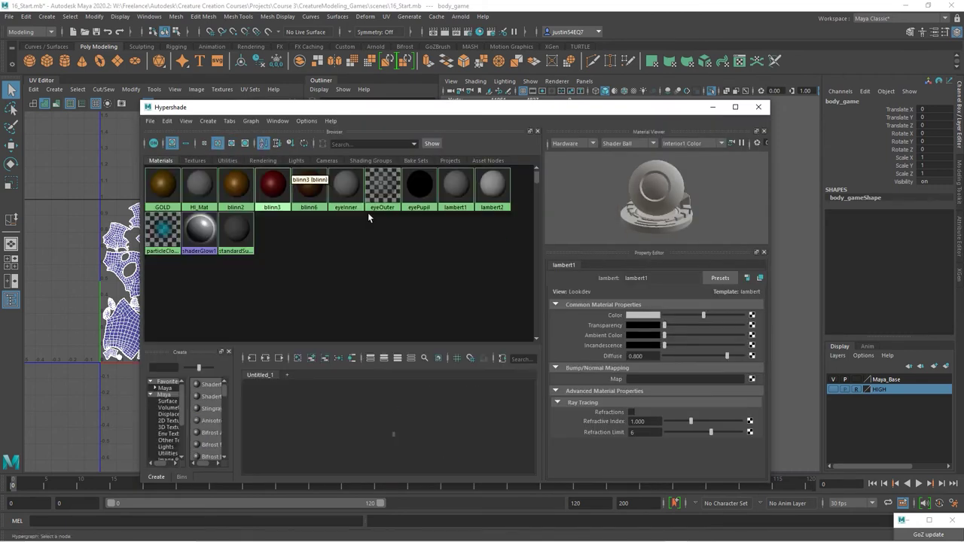
{"action": "left_click", "coordinate": [206, 121]}
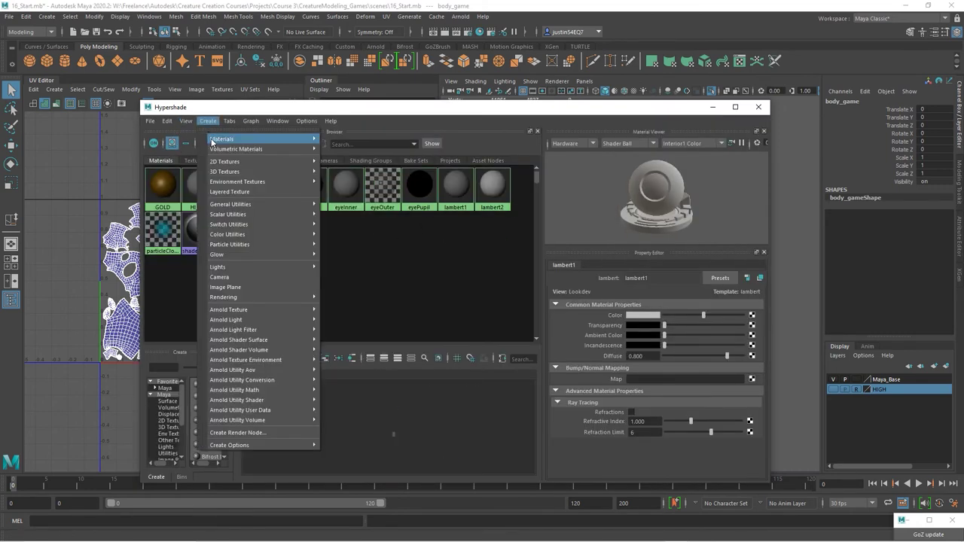
{"action": "mouse_move", "coordinate": [213, 142]}
{"action": "left_click", "coordinate": [339, 209]}
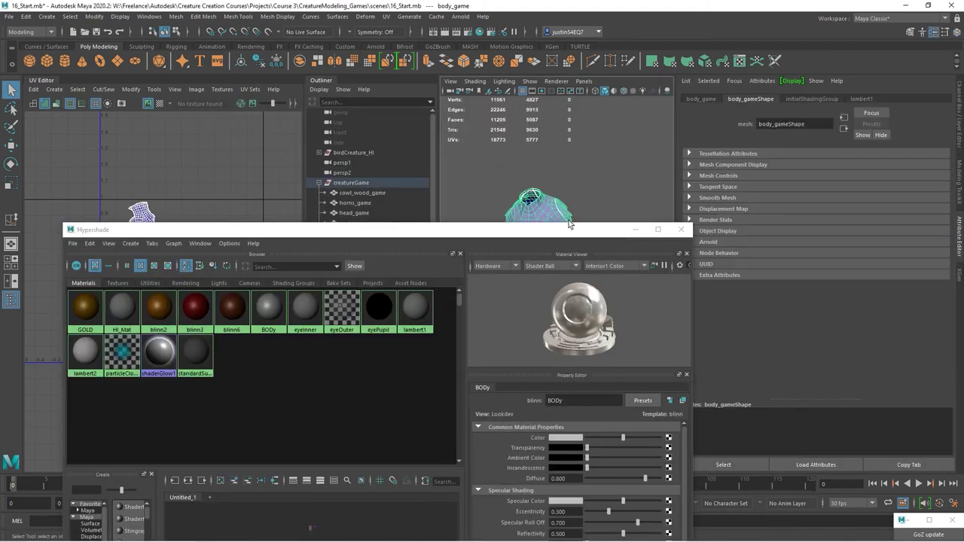
{"action": "right_click_drag", "start_coordinate": [268, 321], "coordinate": [278, 299]}
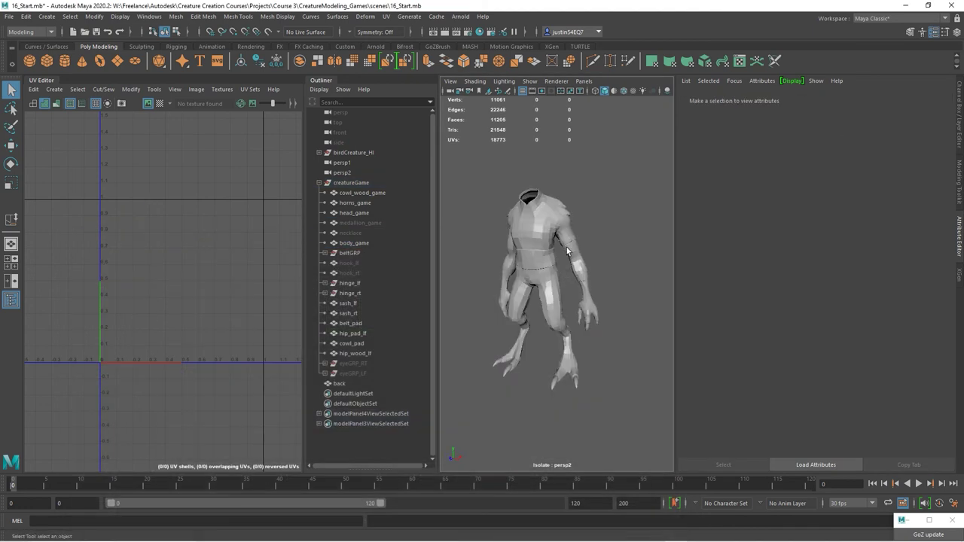
Step: Turn off isolate selection in the perspective view to bring back the rest of the game model
{"action": "left_click", "coordinate": [532, 82]}
{"action": "mouse_move", "coordinate": [557, 99]}
{"action": "left_click", "coordinate": [655, 99]}
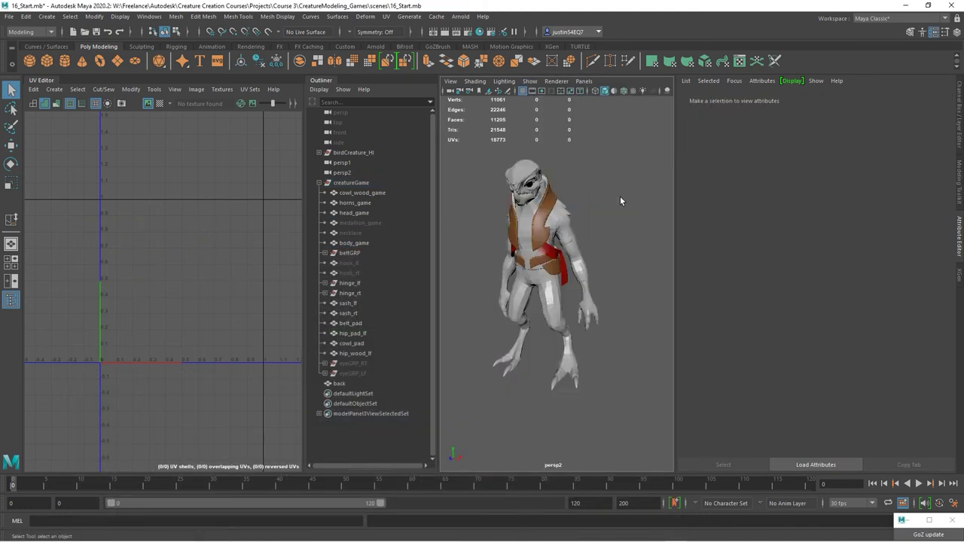
Step: Hide the body mesh and start saving the scene
{"action": "left_click", "coordinate": [581, 230]}
{"action": "key", "text": "ctrl+a"}
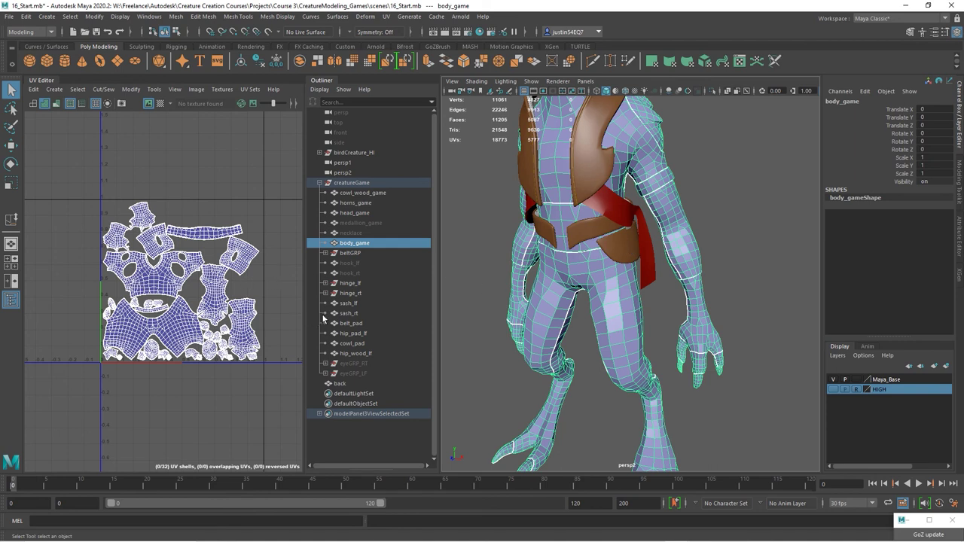
{"action": "key", "text": "ctrl+h"}
{"action": "left_click", "coordinate": [8, 16]}
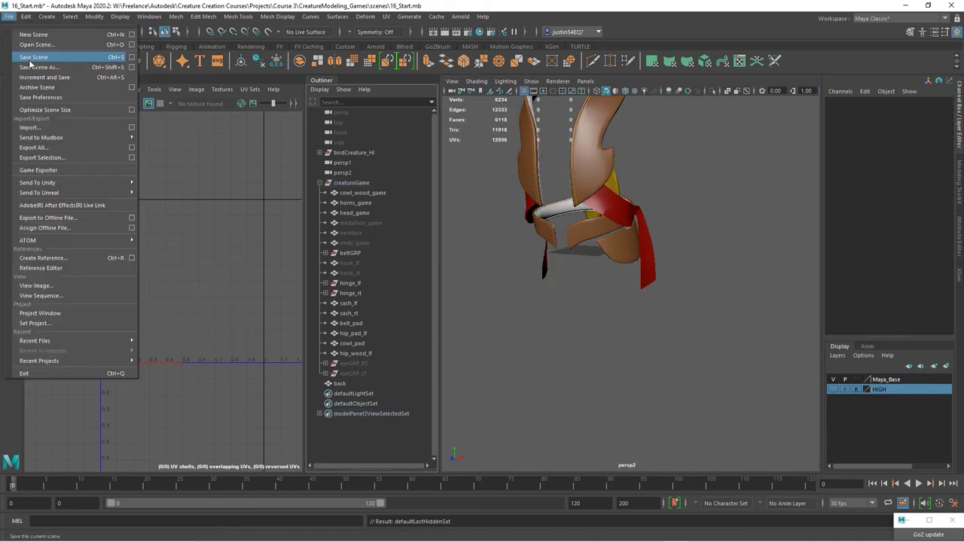